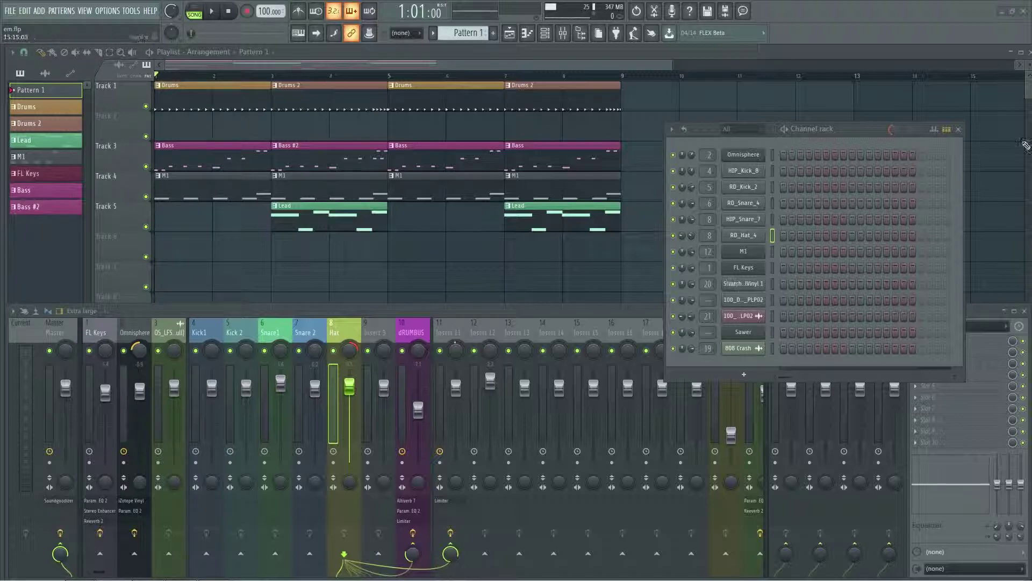
- Play the arrangement from the beginning to hear the beat, and stop playback
left_click(211, 14)
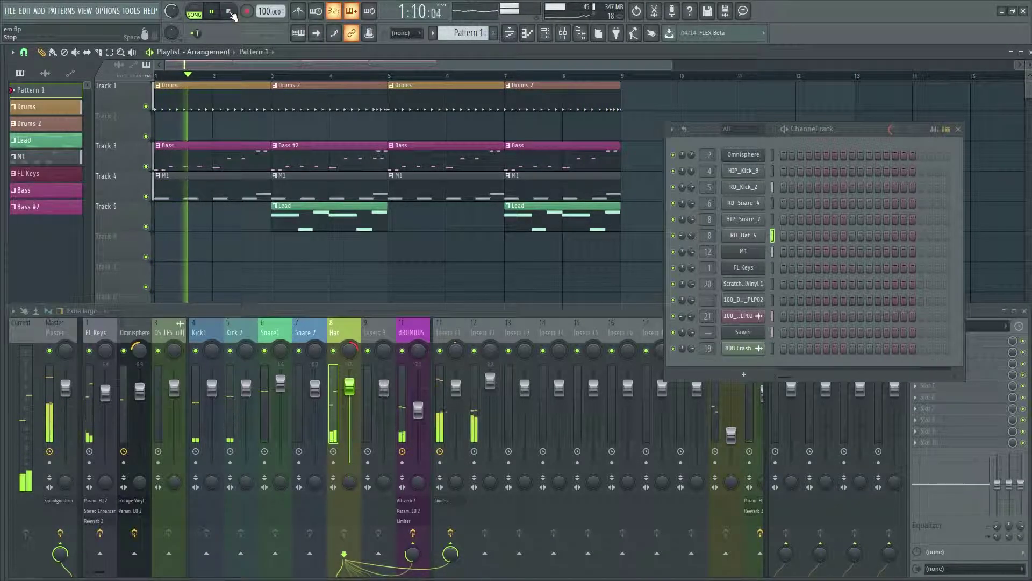
left_click(231, 11)
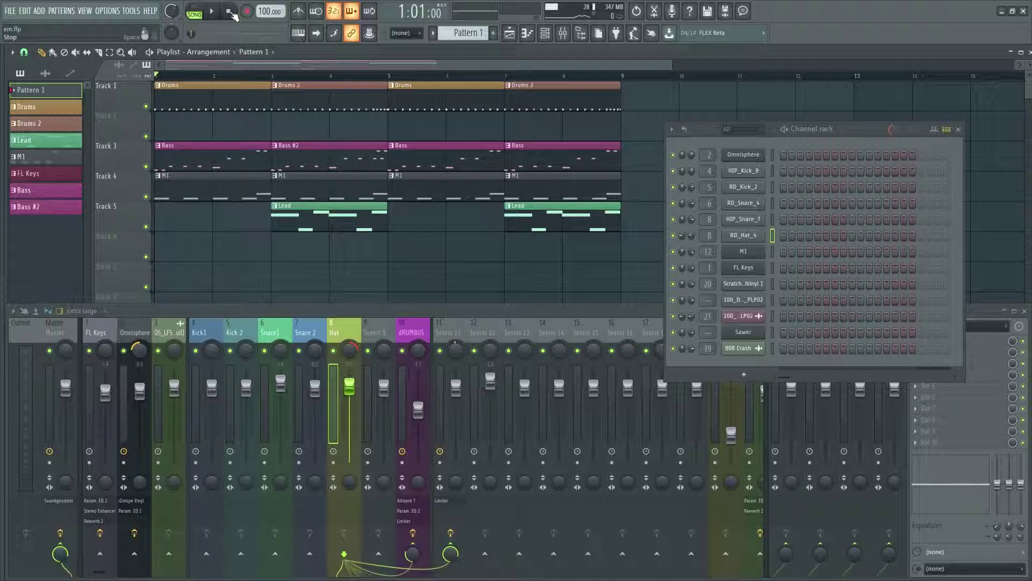
- Select the Drums pattern from its first clip on Track 1 and view the sample settings of HIP_Kick_8
left_click_drag(852, 128, 624, 173)
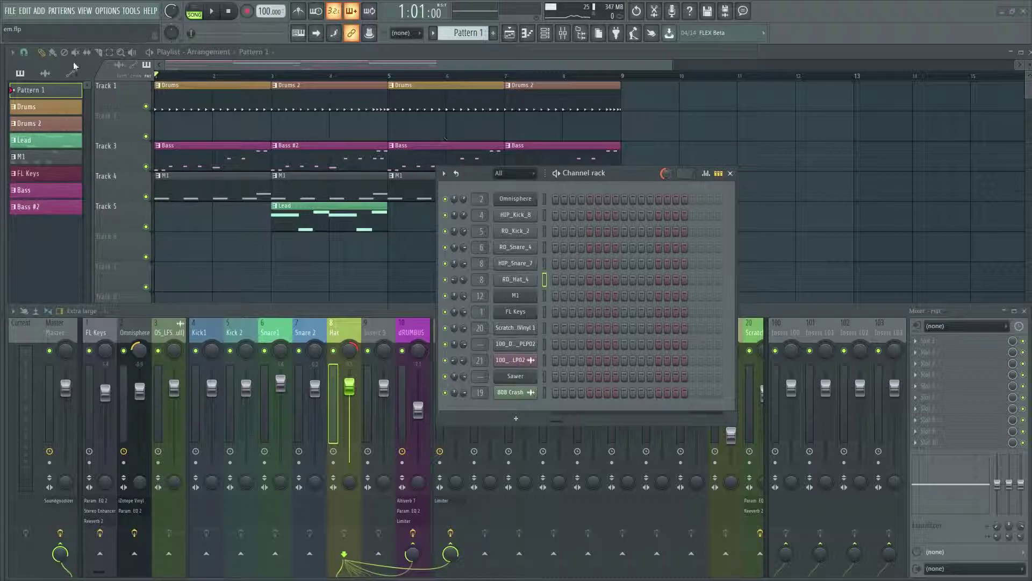
left_click(217, 101)
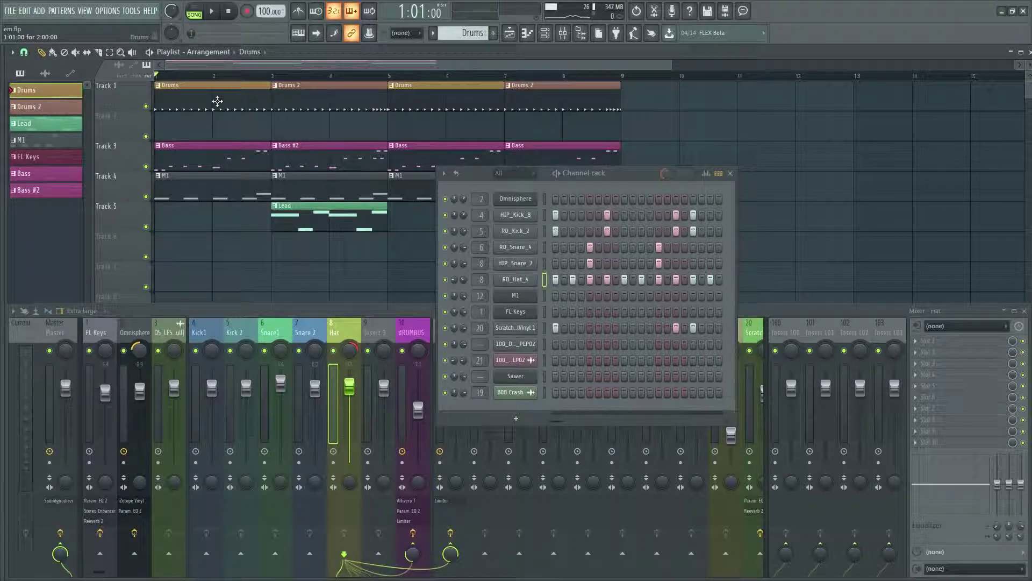
left_click(517, 215)
left_click(155, 137)
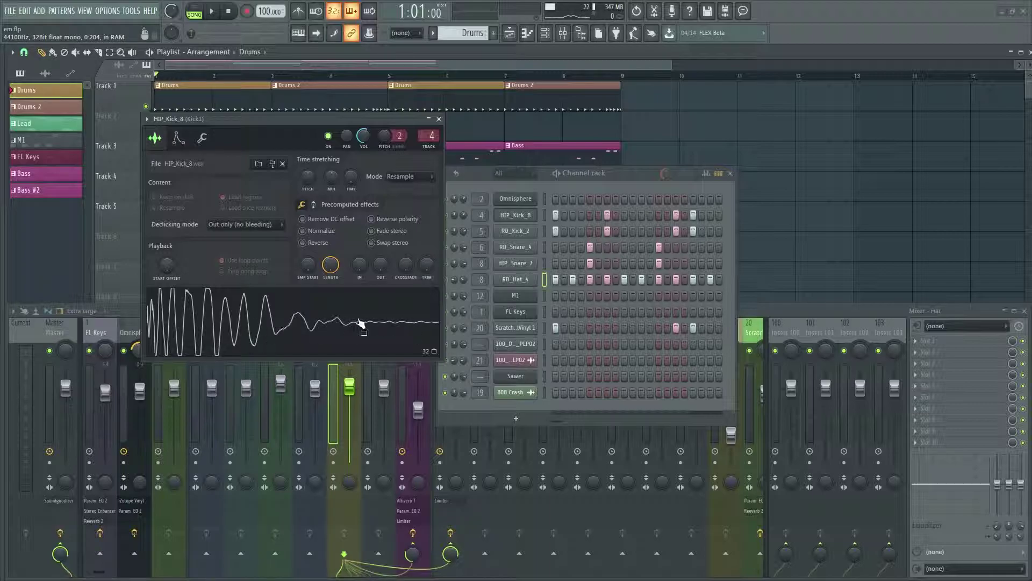
left_click(439, 119)
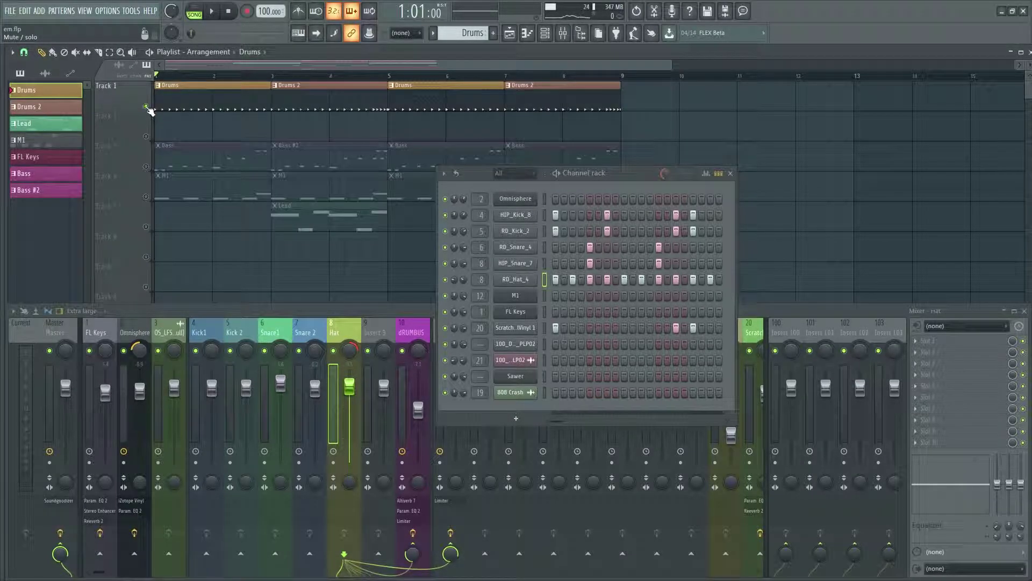
- Solo Track 1 in the playlist, listen to the drums alone, and stop playback
left_click(212, 11)
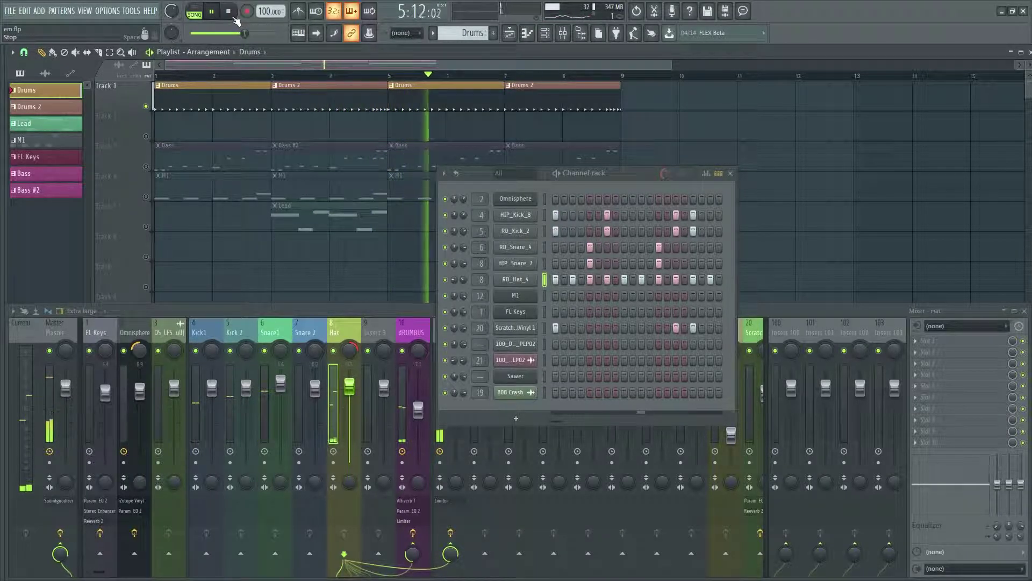
key("space")
- Compare the waveforms and sounds of the two layered kick samples, HIP_Kick_8 and RD_Kick_2
left_click_drag(644, 176, 618, 173)
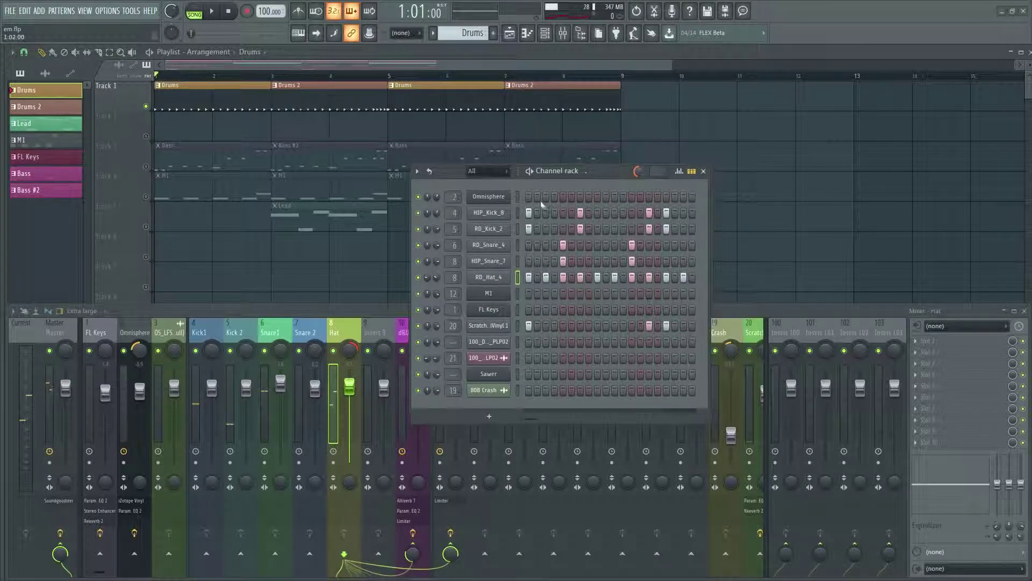
left_click(489, 213)
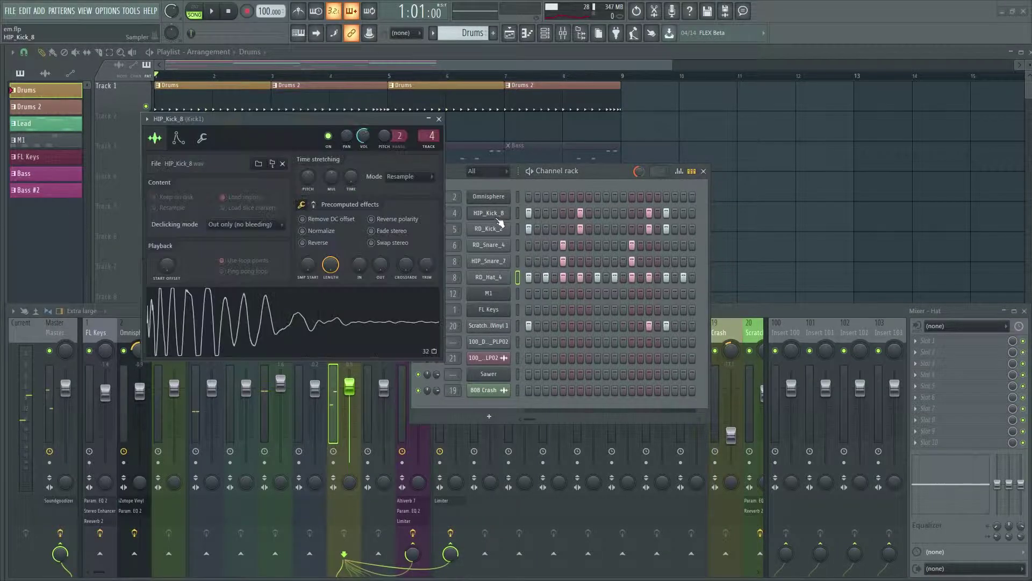
left_click(439, 119)
left_click(488, 229)
left_click(118, 174)
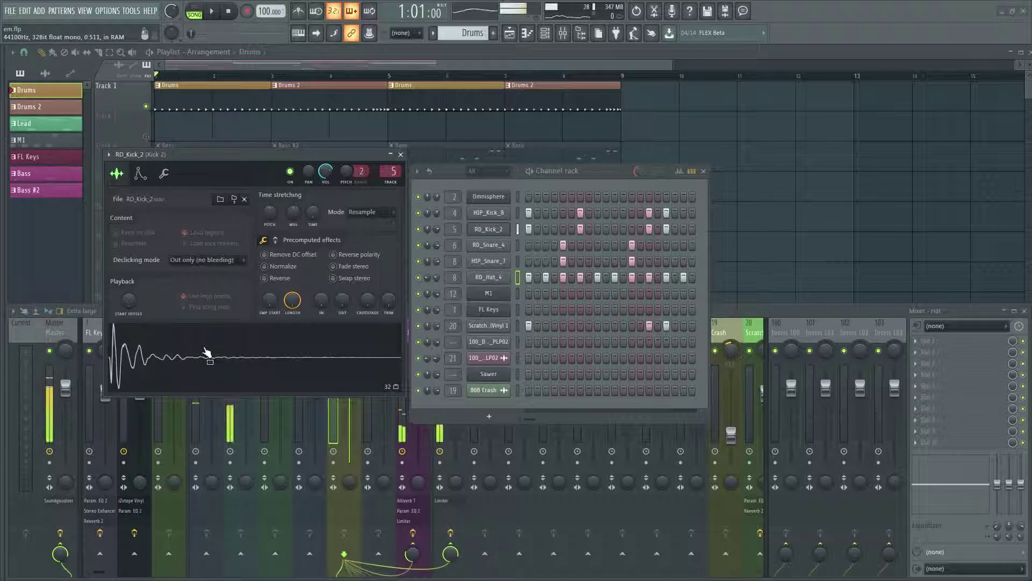
left_click(400, 154)
left_click(488, 213)
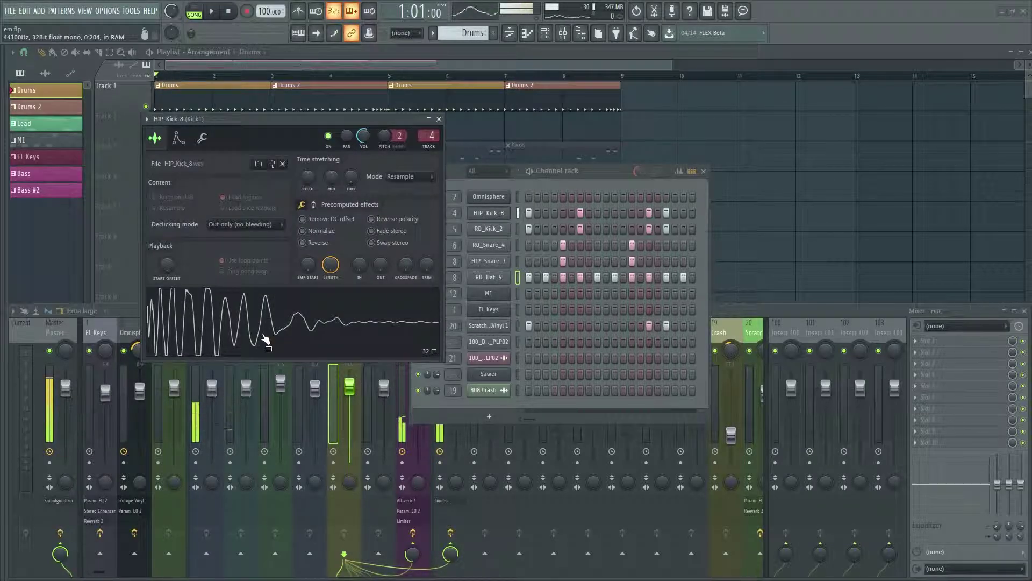
left_click(439, 119)
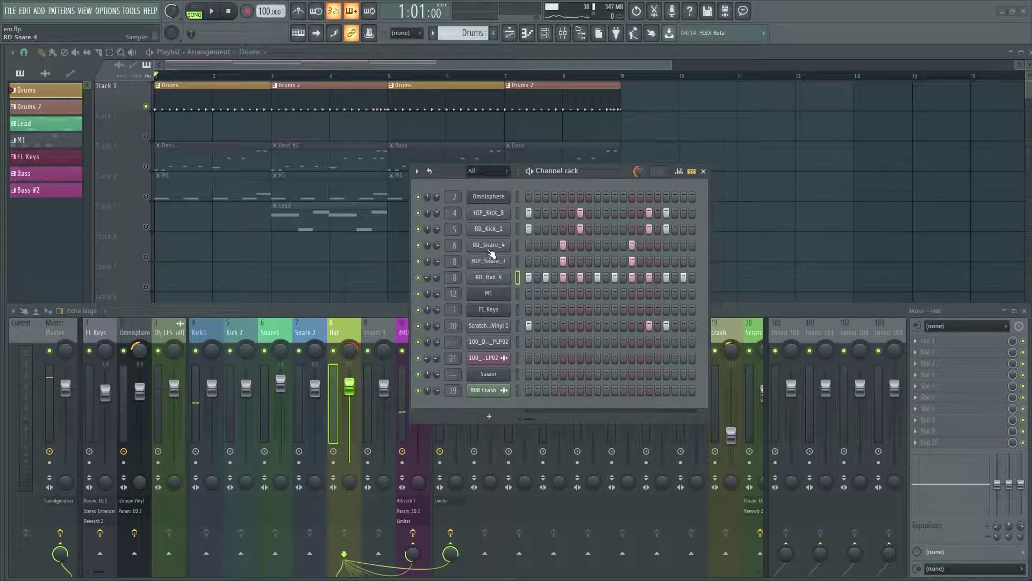
- Audition the two layered snare samples, RD_Snare_4 and HIP_Snare_7, and compare their waveforms
left_click(488, 245)
left_click(230, 335)
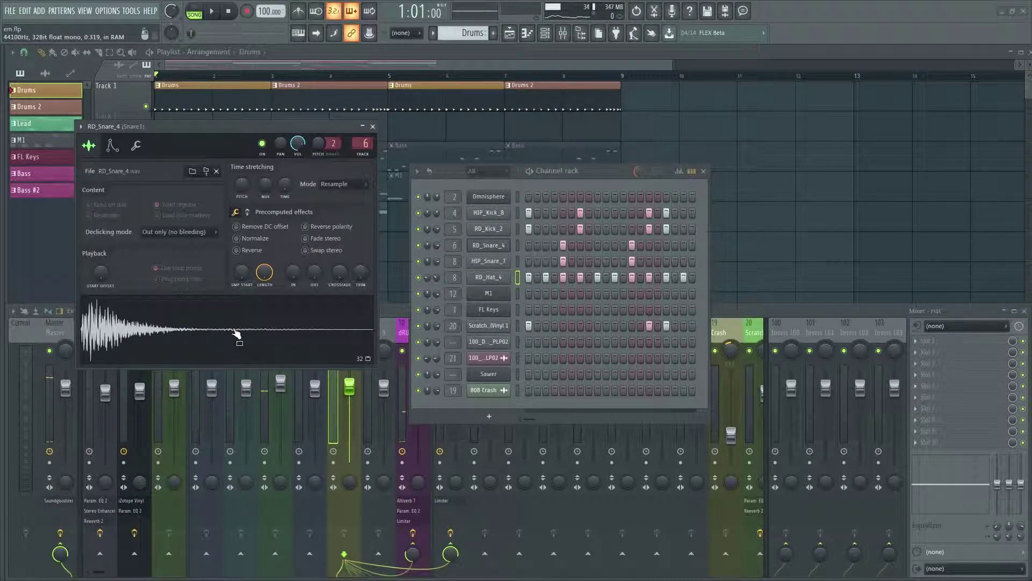
left_click(503, 266)
left_click(128, 278)
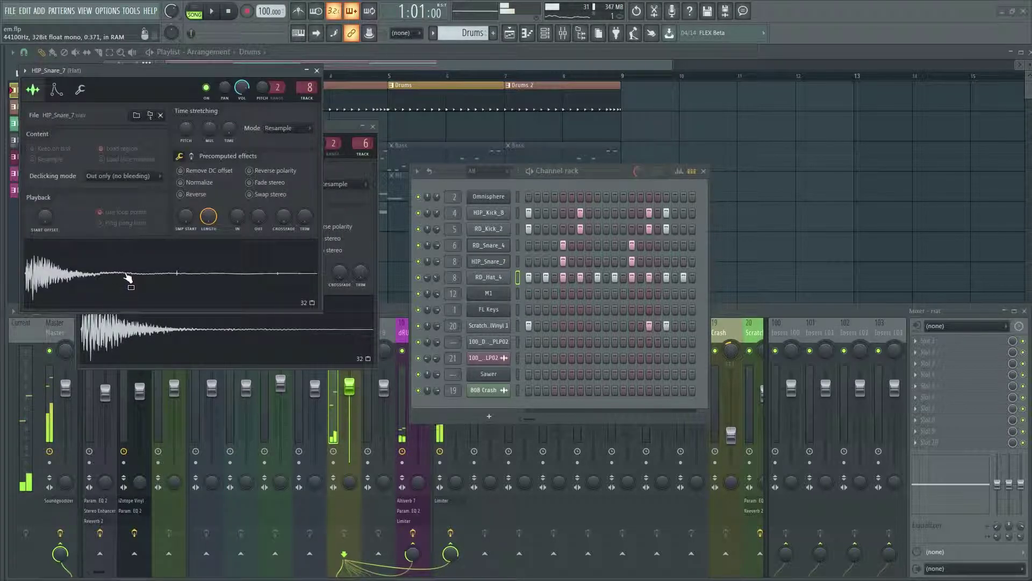
left_click_drag(206, 69, 314, 118)
left_click(237, 342)
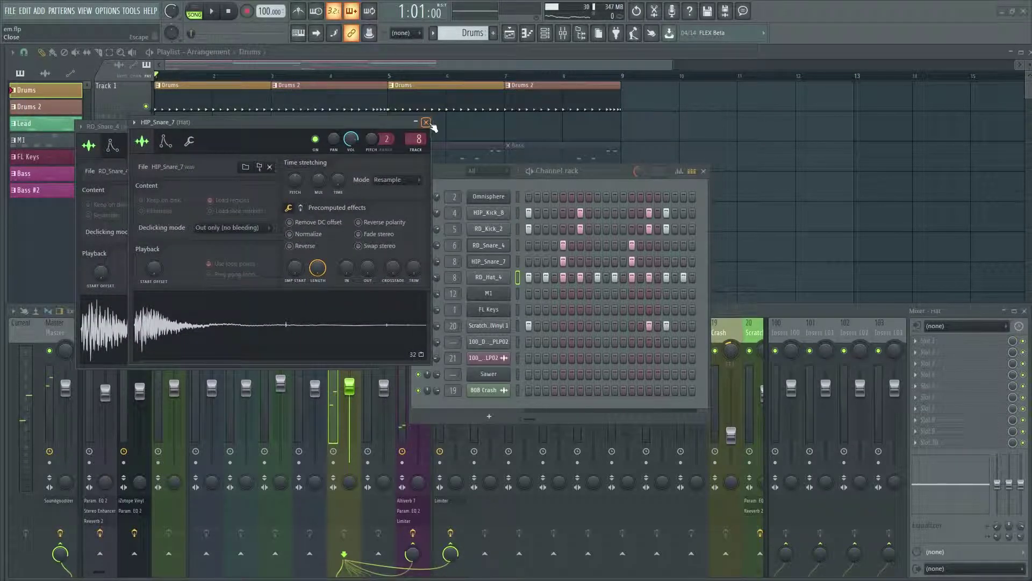
left_click(427, 123)
left_click(168, 349)
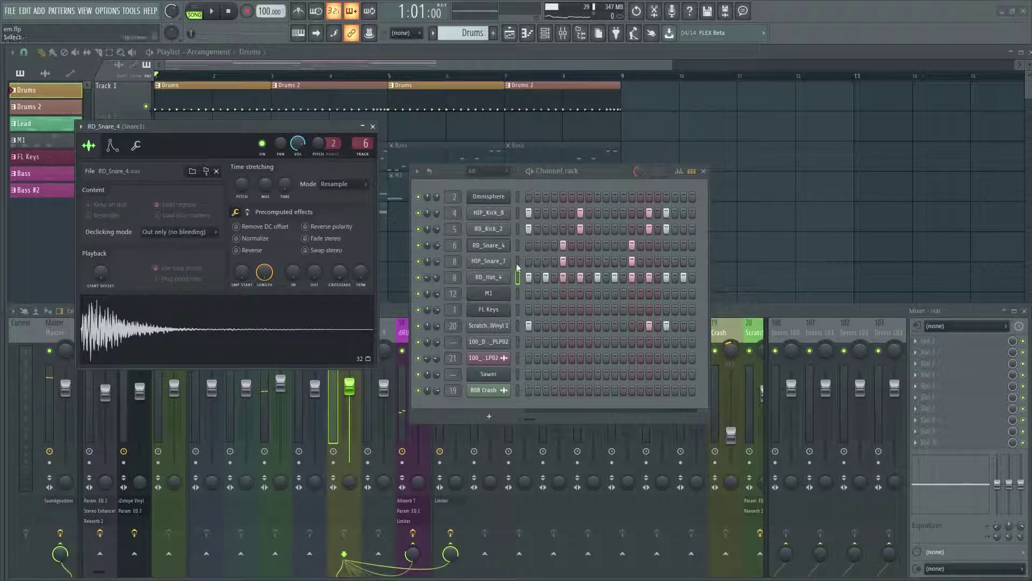
- Audition the HIP_Snare_7 sample several more times and close both snare channel windows
left_click(488, 261)
left_click(281, 336)
left_click(278, 339)
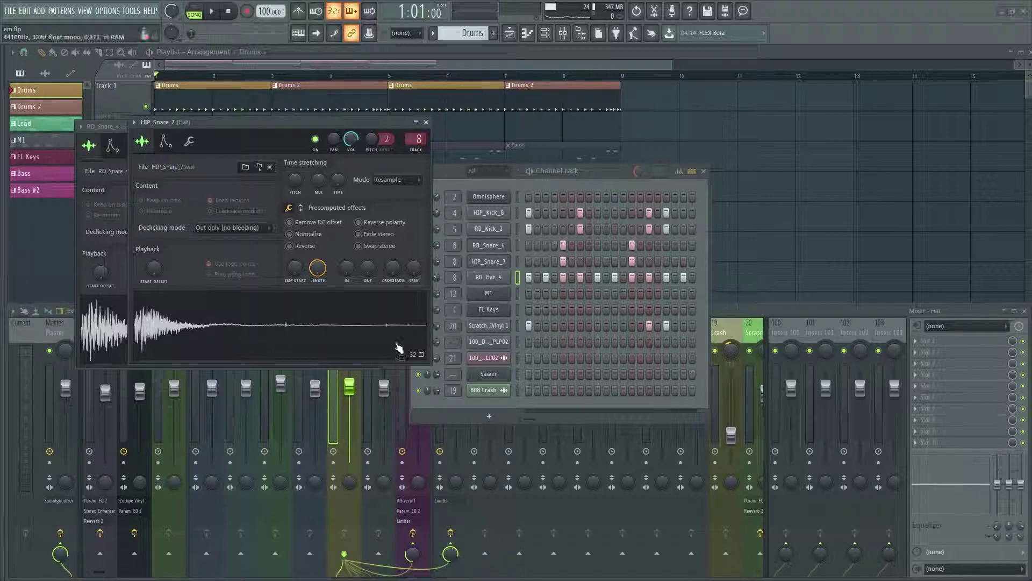
left_click(306, 339)
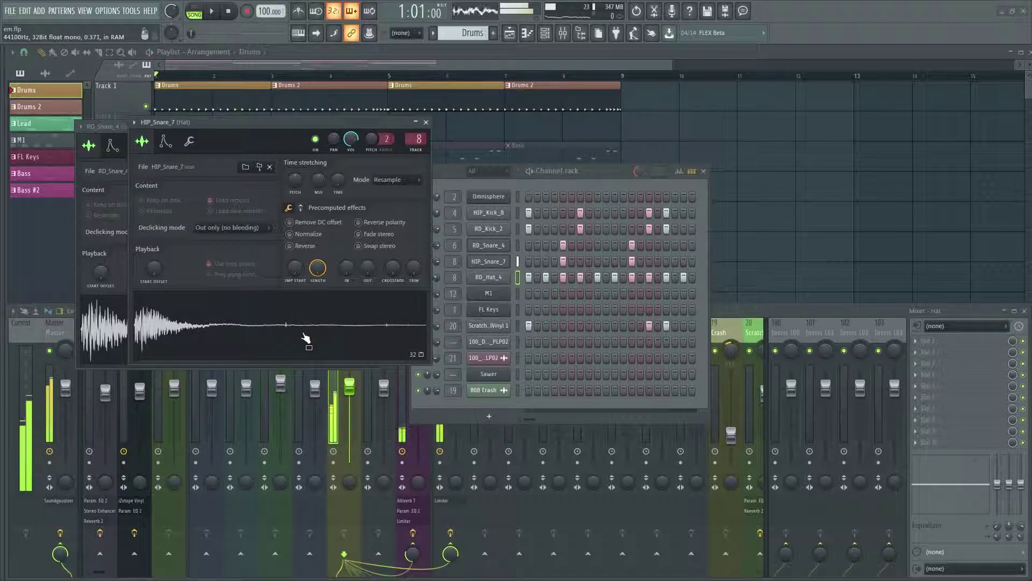
left_click(265, 353)
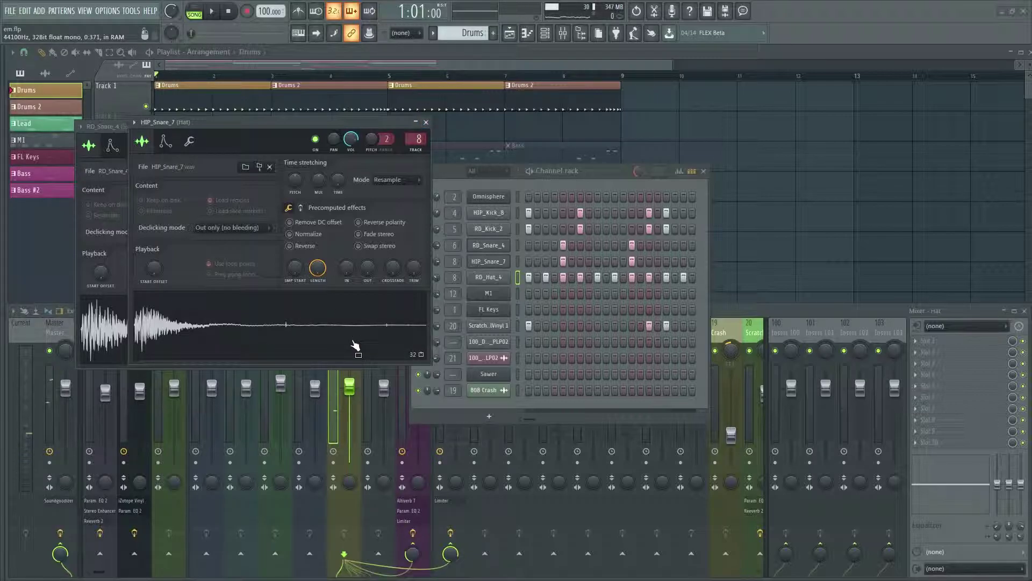
left_click(426, 122)
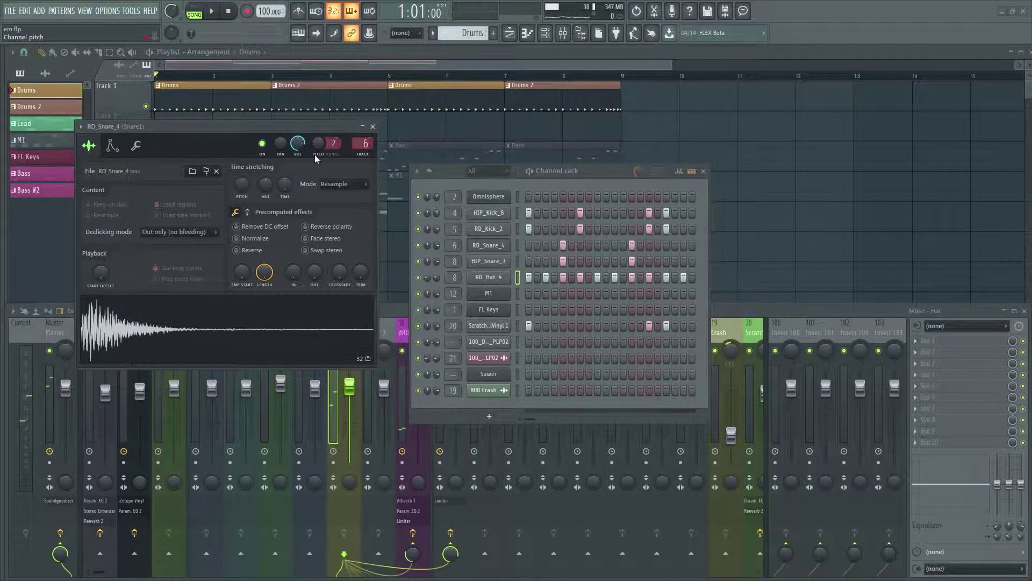
left_click(372, 127)
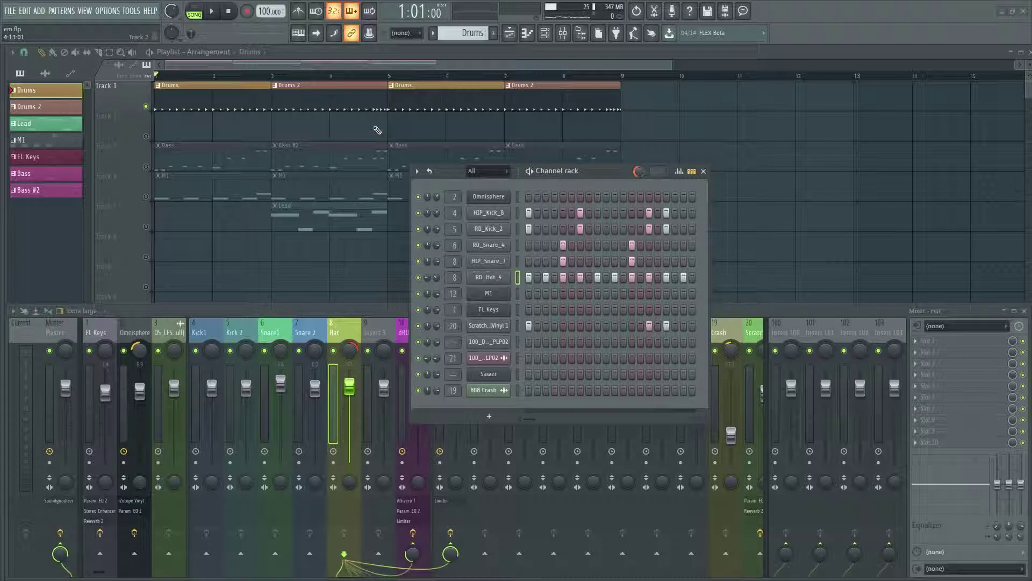
- Check the volume envelope of the RD_Hat_4 channel and return its window to the sample settings before closing it
left_click(480, 278)
left_click(249, 127)
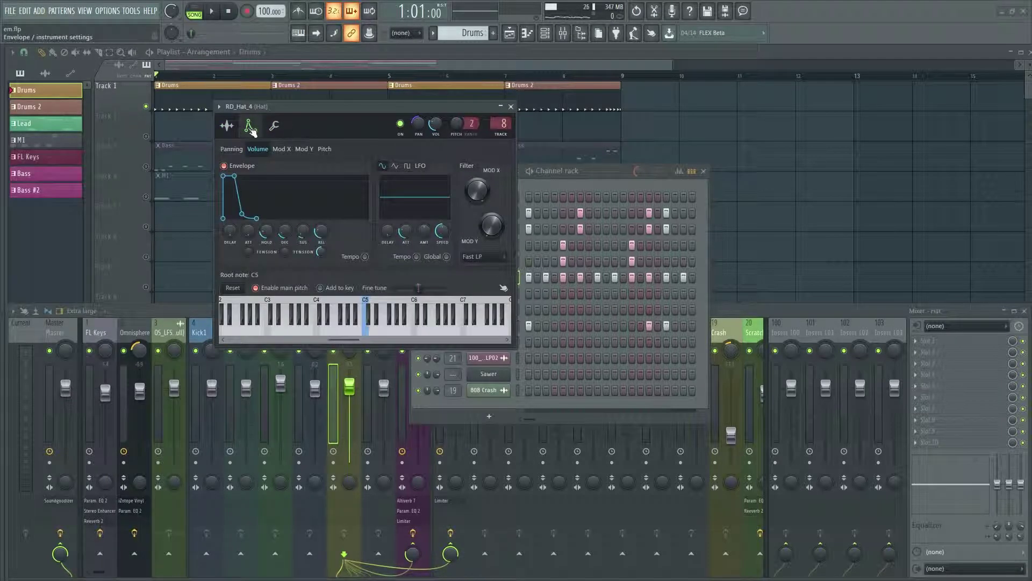
left_click(227, 126)
left_click(511, 106)
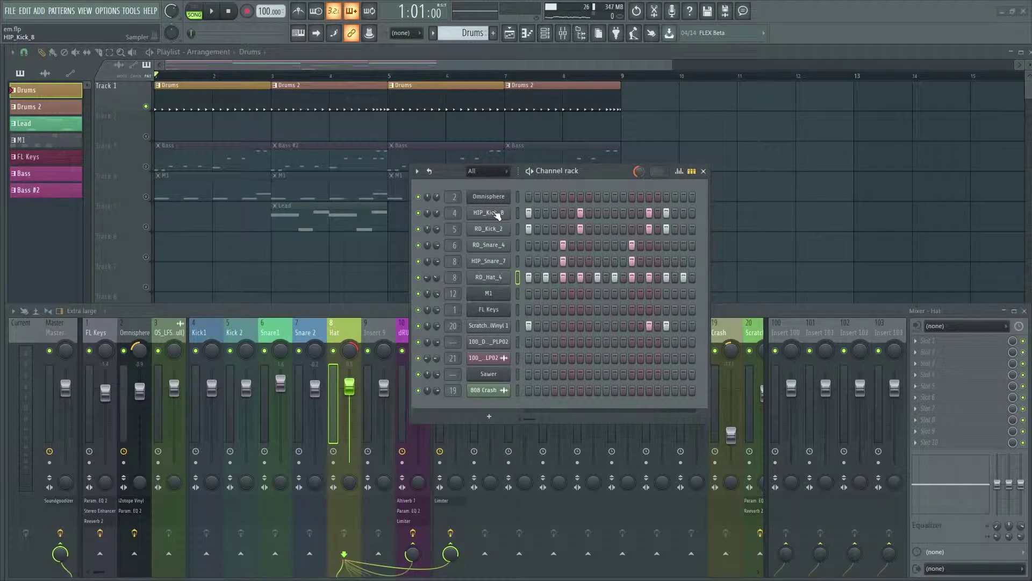
- Examine the volume envelopes of the HIP_Kick_8 and RD_Kick_2 channels
left_click(488, 213)
left_click(179, 138)
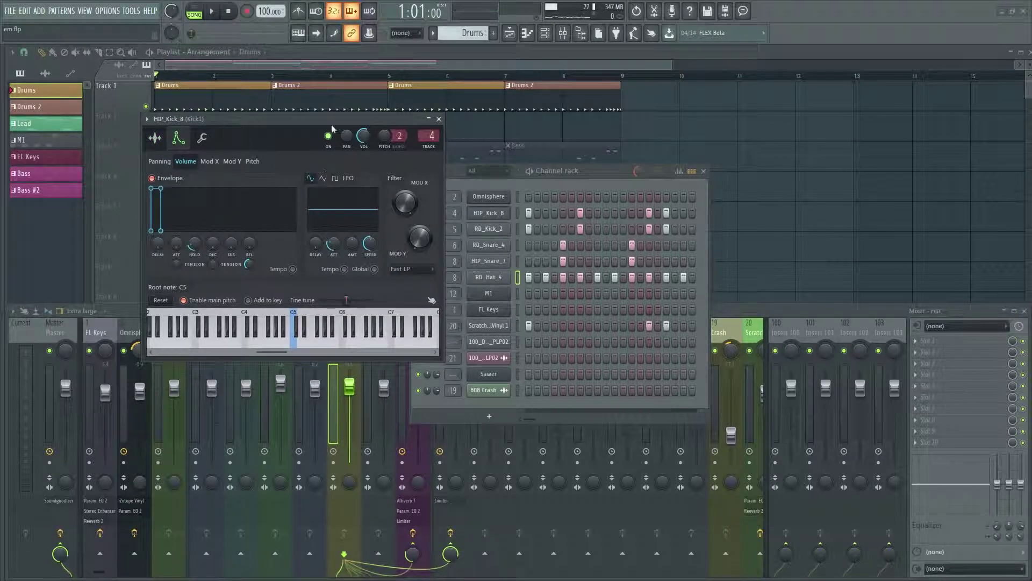
left_click(439, 119)
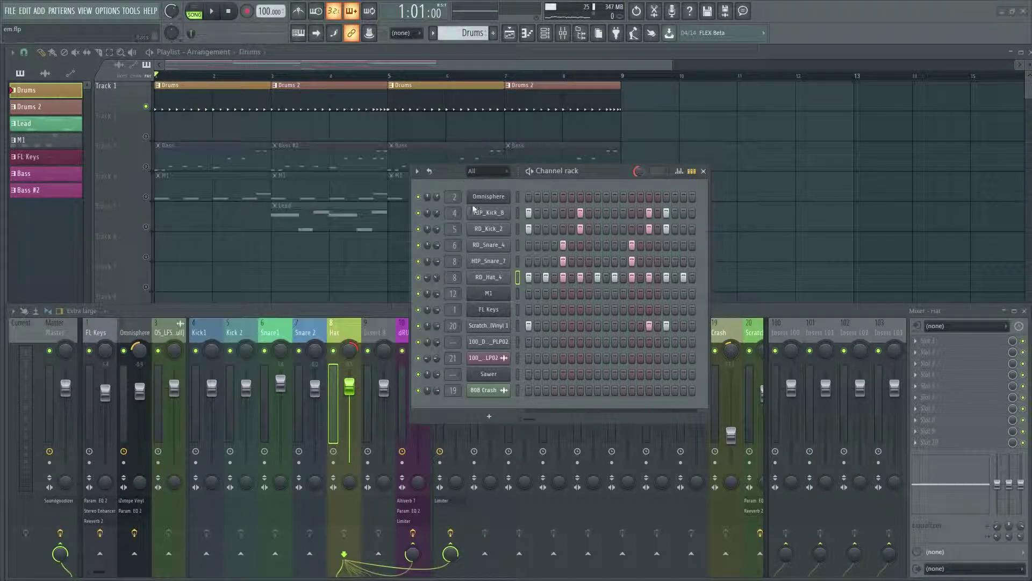
left_click(488, 229)
left_click(141, 173)
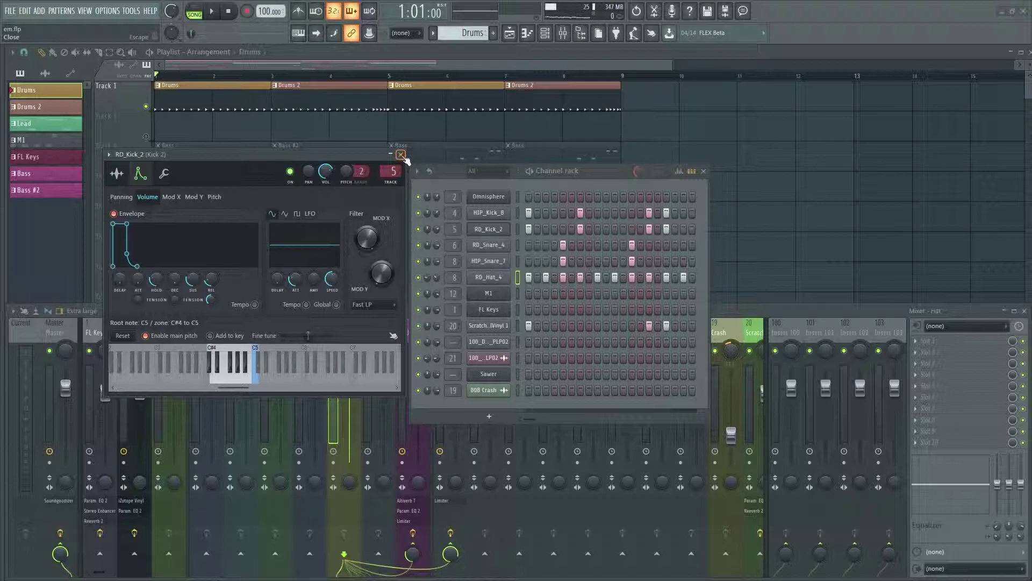
left_click(401, 155)
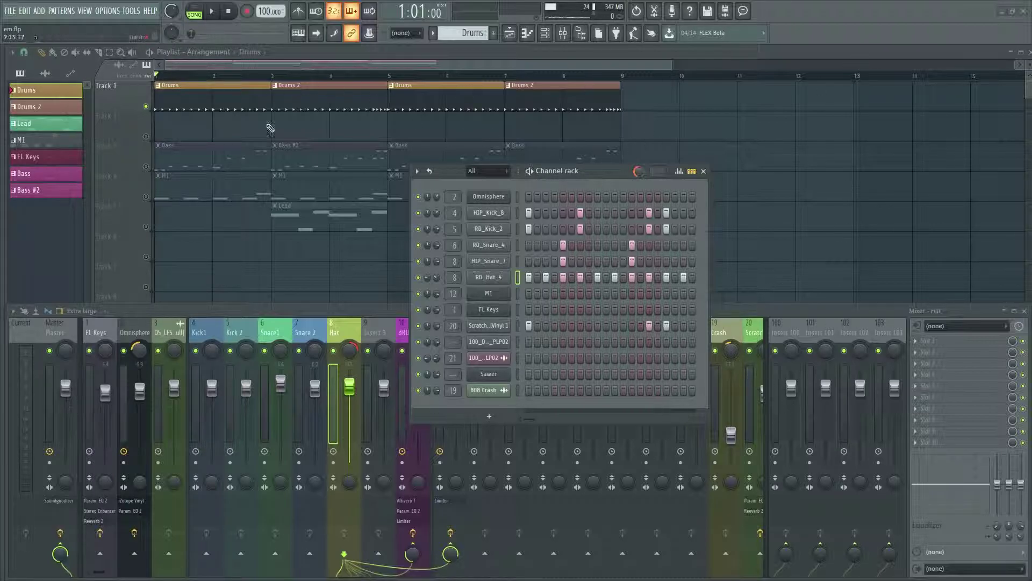
- Open the Drums 2 pattern from its clip and widen the Channel rack to show its full step sequence
left_click_drag(709, 208, 811, 208)
left_click(335, 96)
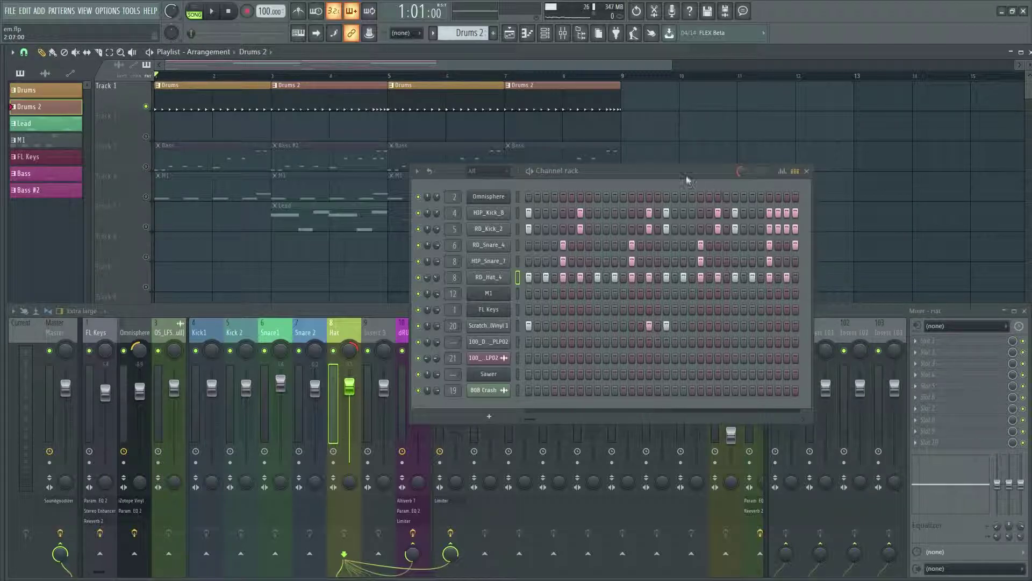
left_click_drag(689, 178, 587, 195)
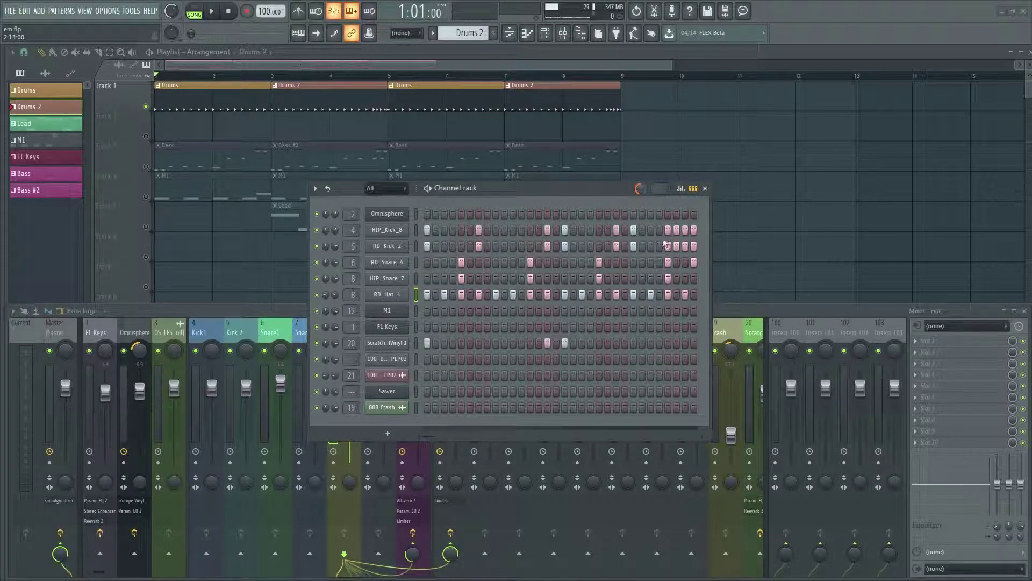
- Review the sample settings of HIP_Kick_8 and its miscellaneous channel settings such as cut group, polyphony and time
left_click(387, 229)
left_click(155, 138)
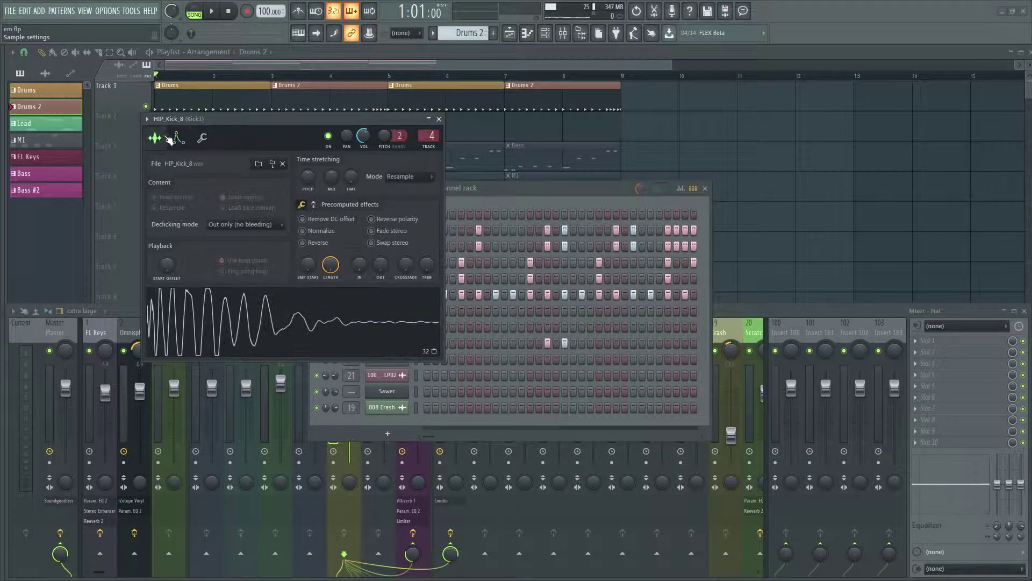
left_click(202, 139)
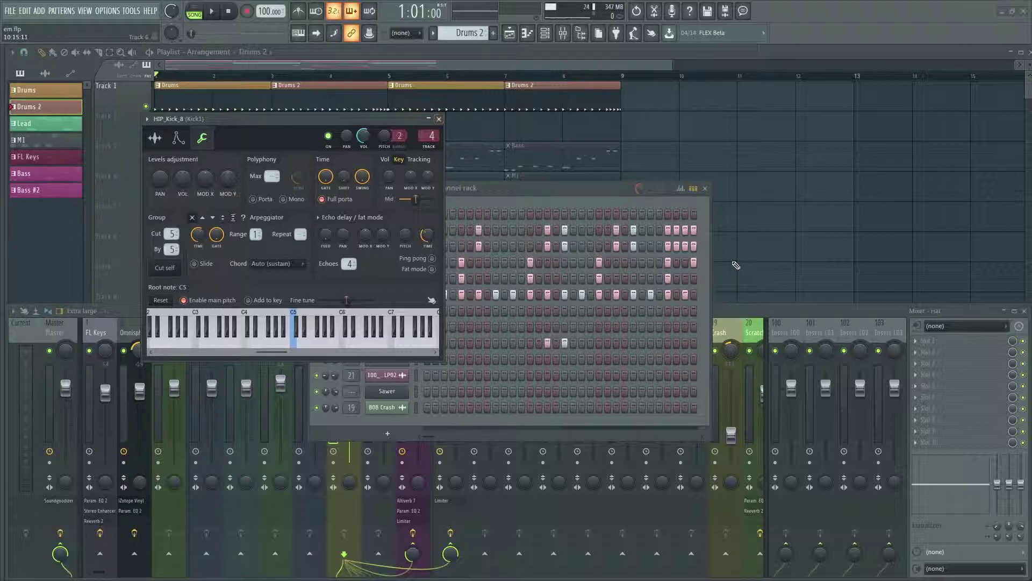
left_click(439, 119)
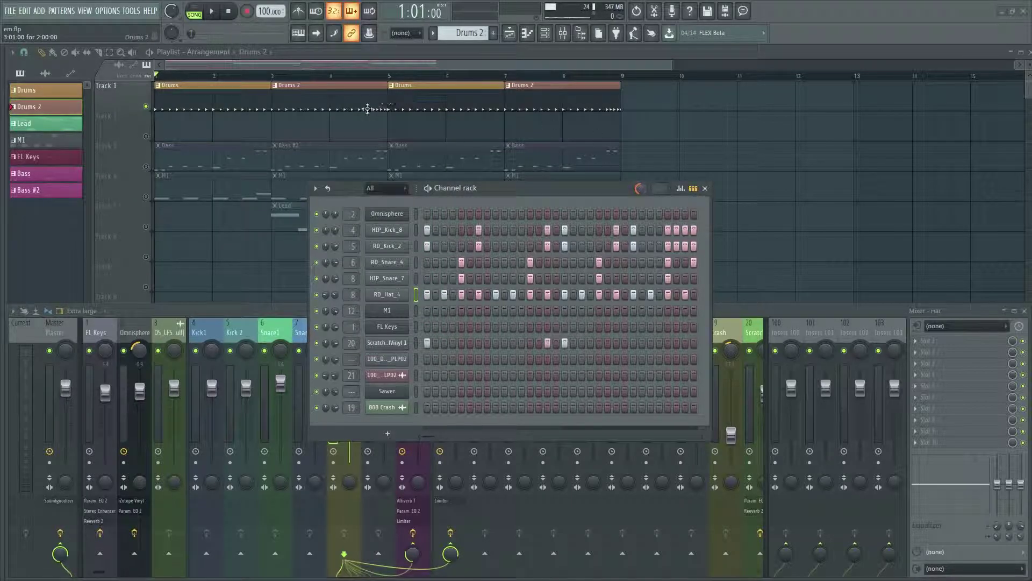
- Set the playback position to bar 3 and unmute the audio clips on Track 9 in the playlist
scroll(334, 113, "down", 5)
scroll(258, 113, "down", 1)
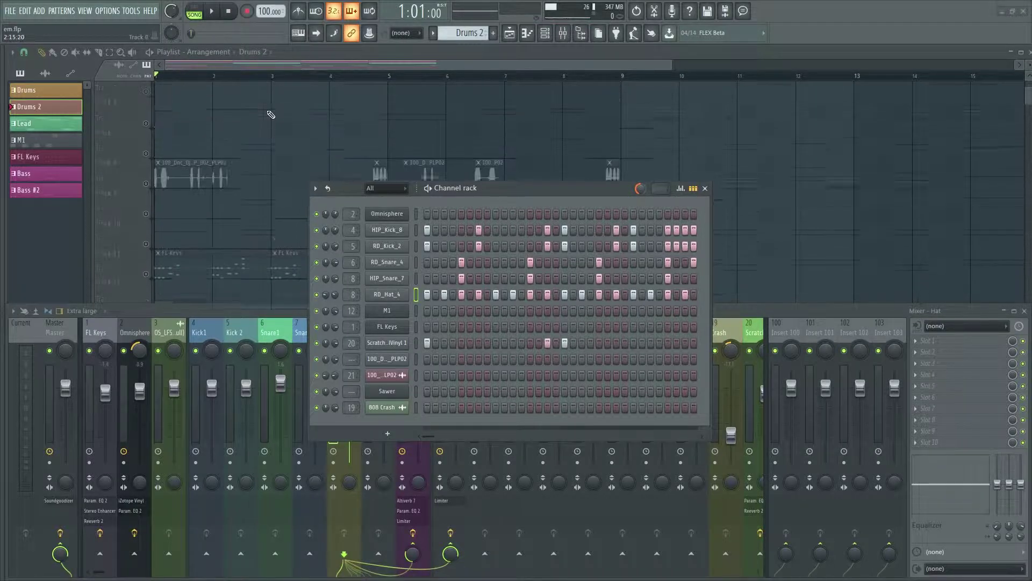
scroll(149, 110, "up", 8)
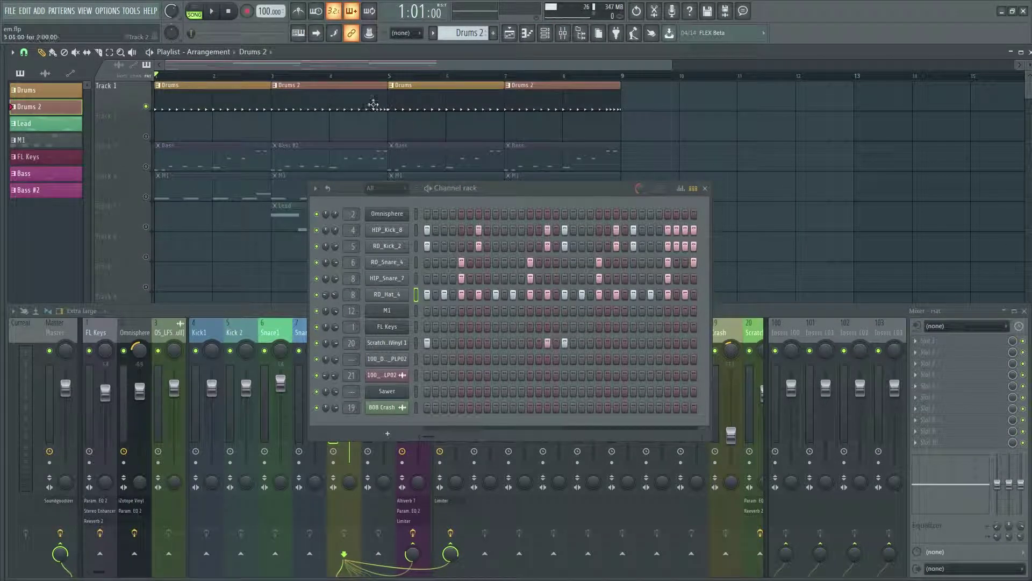
left_click(283, 76)
scroll(372, 126, "down", 8)
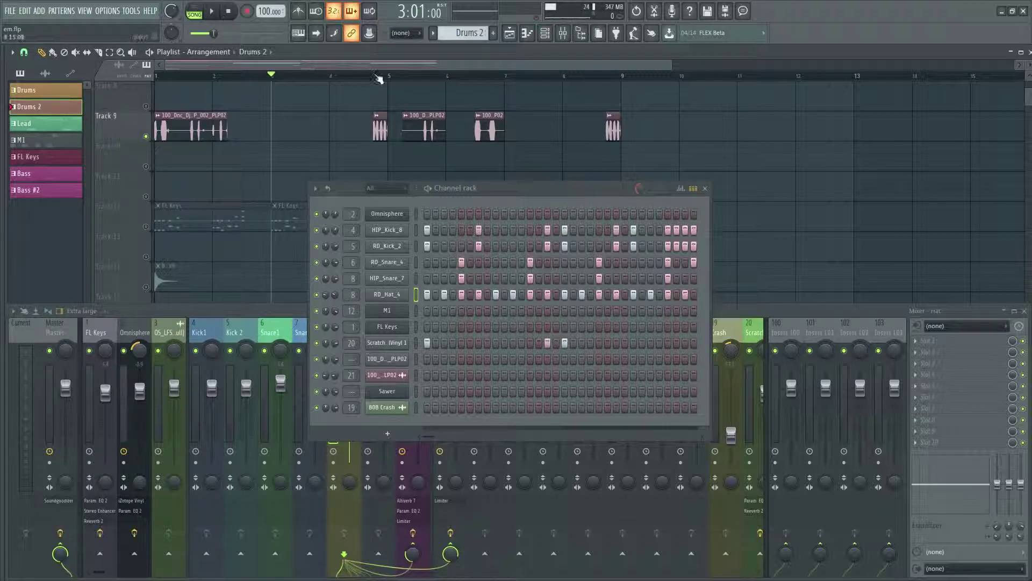
- Play the Track 9 audio clips from bar 3, stop playback and mute the track
key("space")
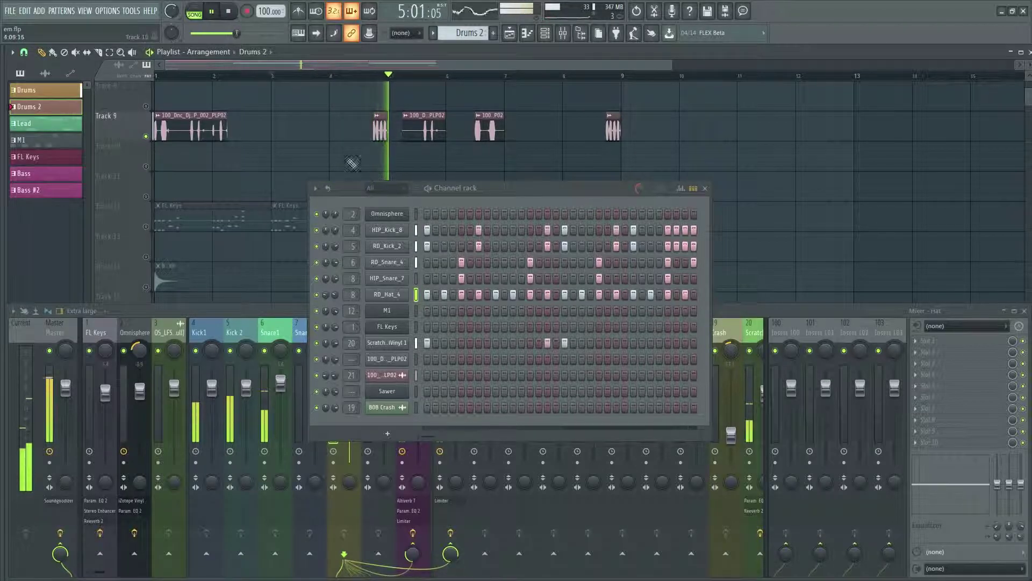
left_click(234, 16)
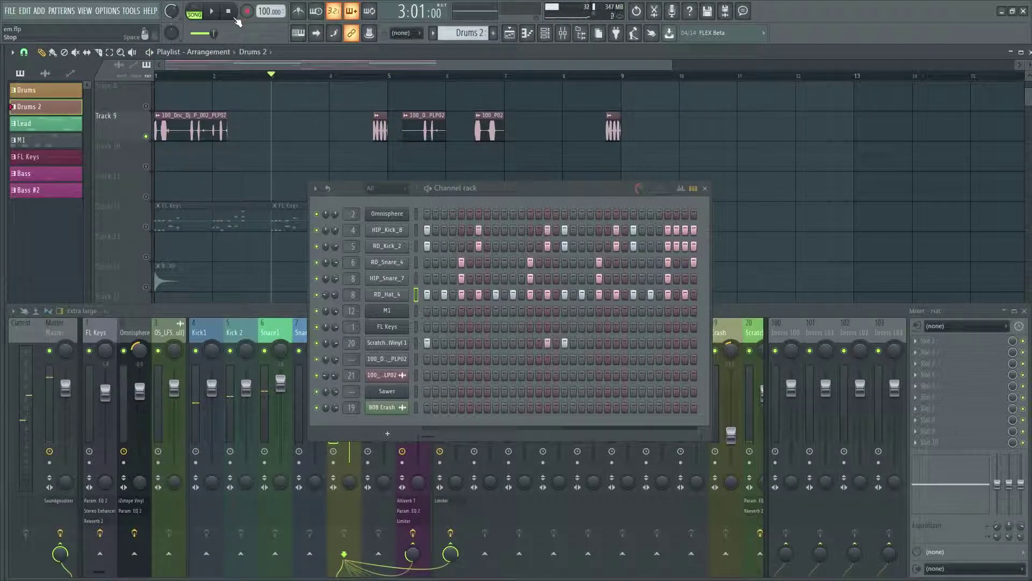
left_click(146, 136)
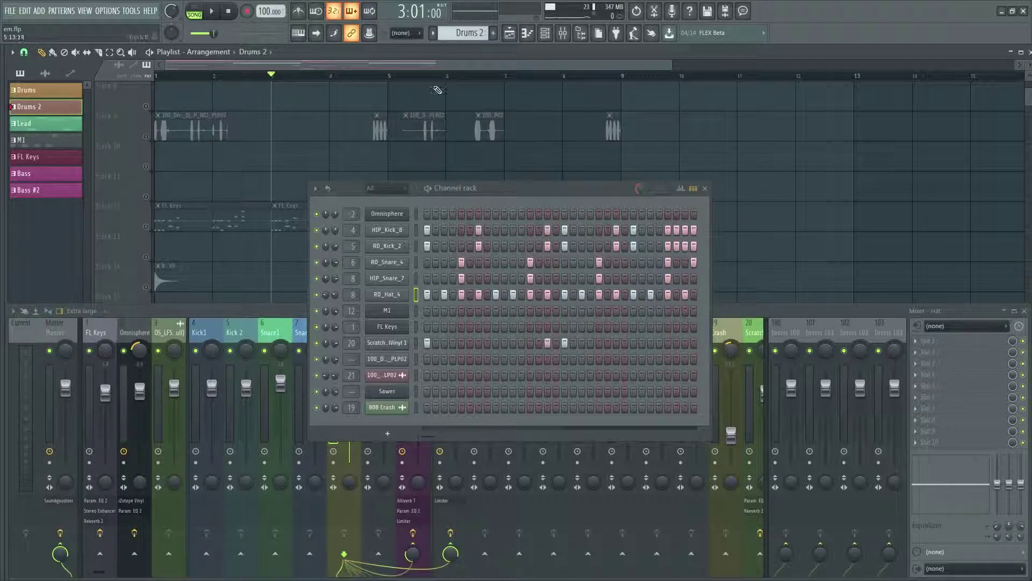
- Unmute the FL Keys clips on Track 12 and set the playback position to bar 1
scroll(231, 172, "down", 3)
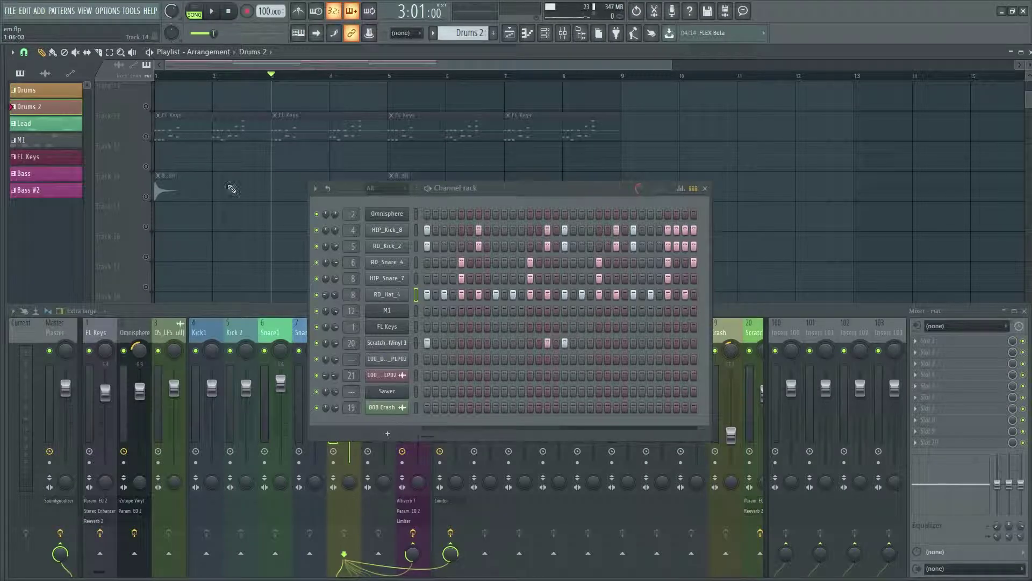
left_click(146, 136)
left_click_drag(271, 75, 156, 75)
- Open the FL Keys pattern in the Piano roll, examine its notes and restore the editor to a smaller window
double_click(207, 133)
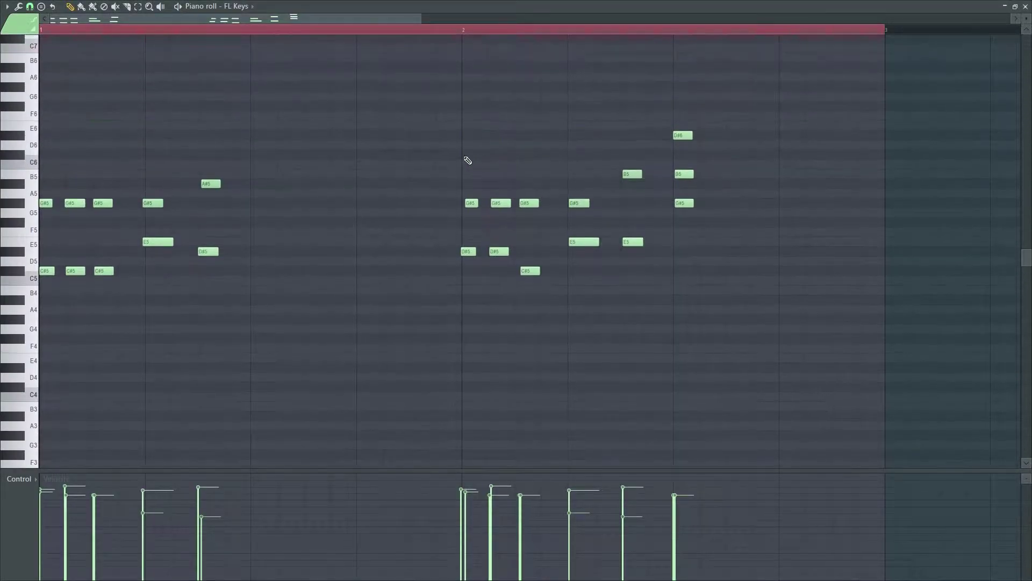
scroll(398, 152, "down", 3)
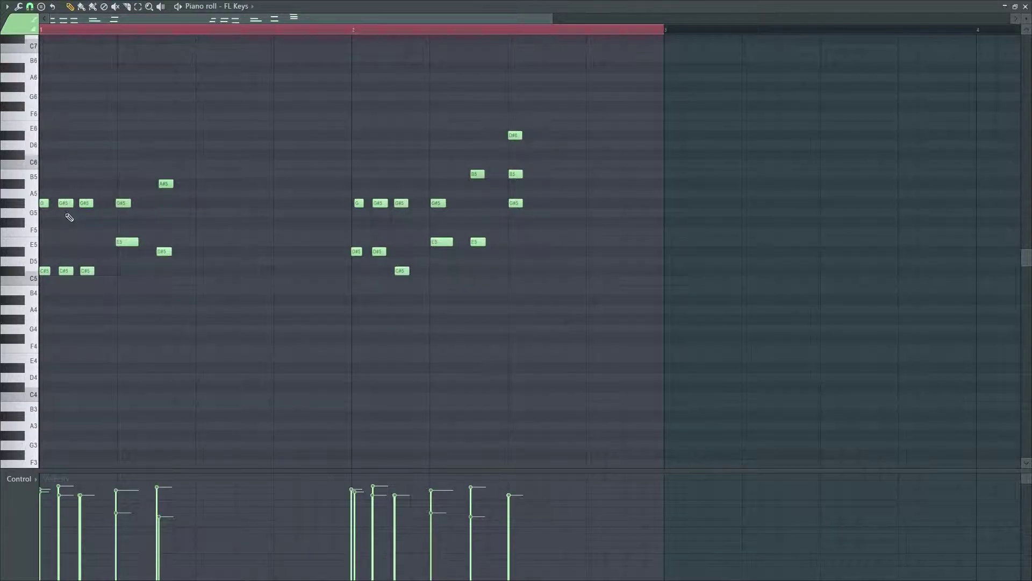
scroll(124, 291, "up", 3)
left_click_drag(281, 22, 142, 30)
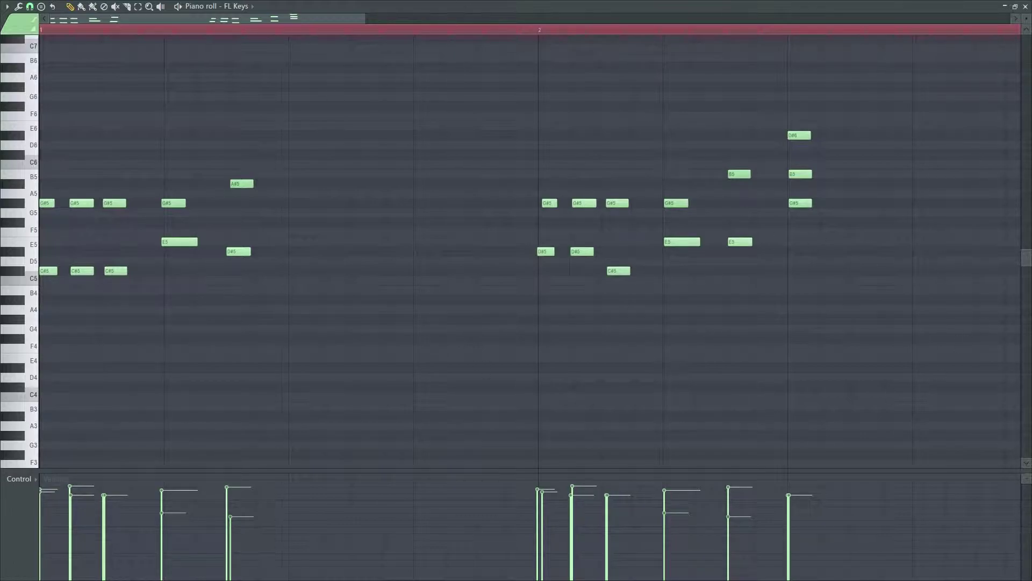
key("space")
key("space")
left_click(1019, 7)
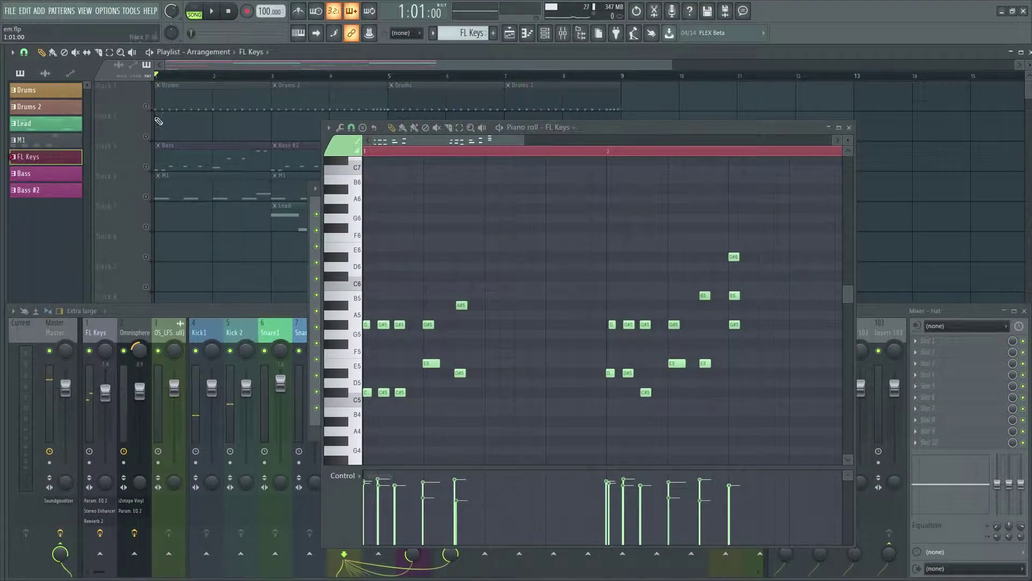
- Play the FL Keys part from the start with its notes in view, and close the Piano roll
scroll(154, 120, "down", 3)
key("space")
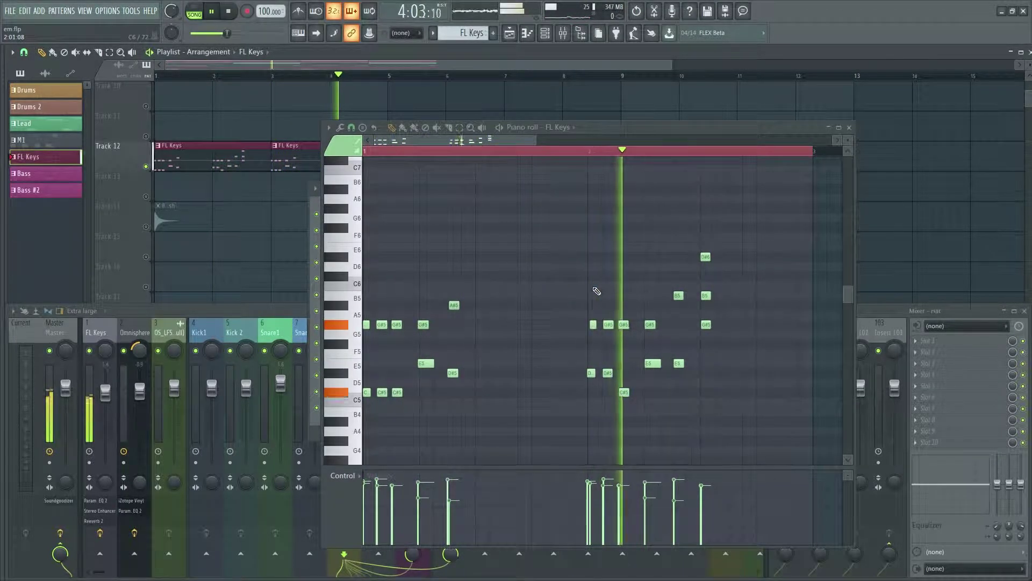
key("space")
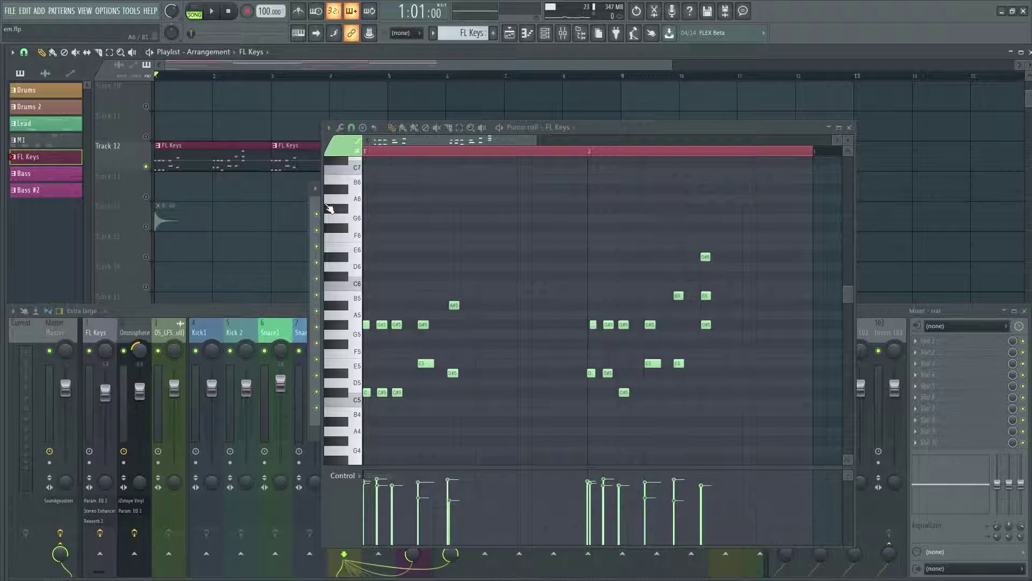
key("space")
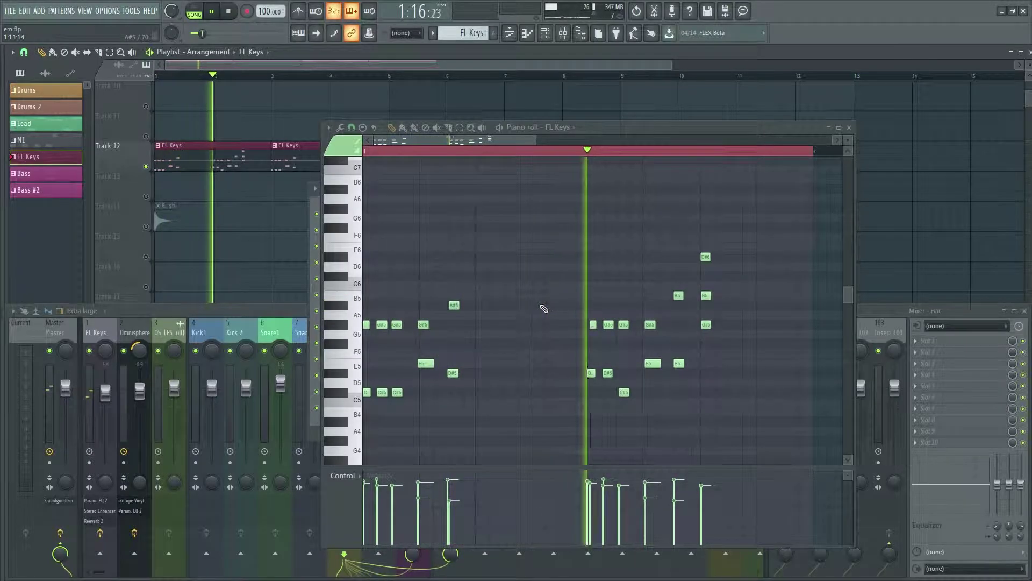
key("space")
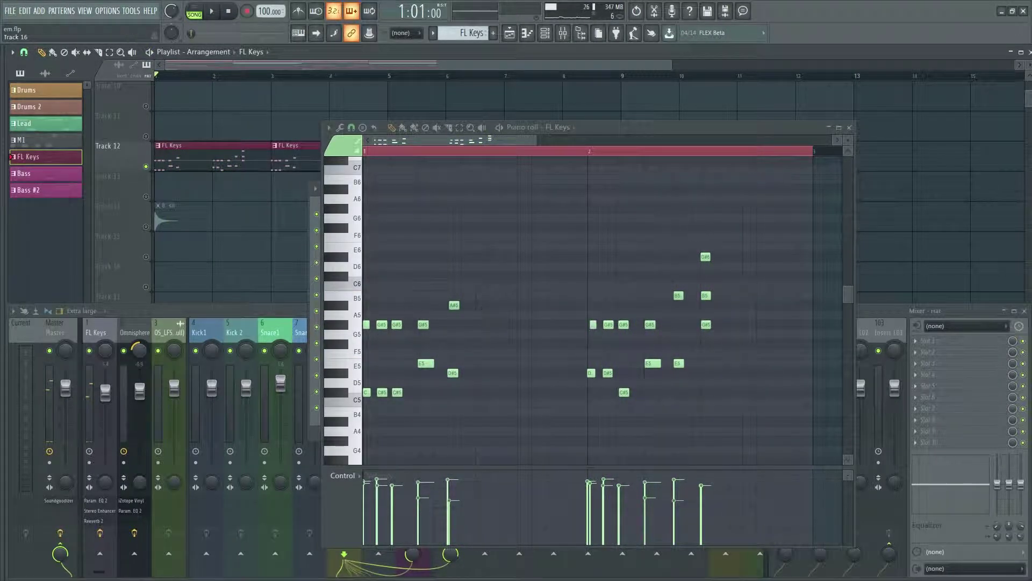
left_click(849, 128)
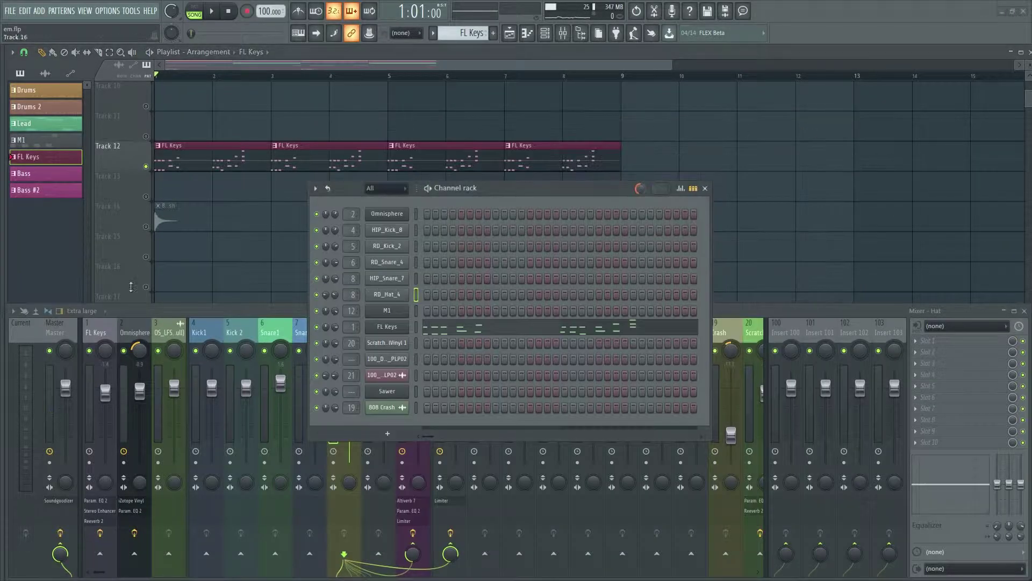
- Open the FL Keys instrument to review its Piano (FL) preset and settings, and close it
left_click(390, 329)
mouse_move(212, 113)
left_click_drag(212, 112, 422, 192)
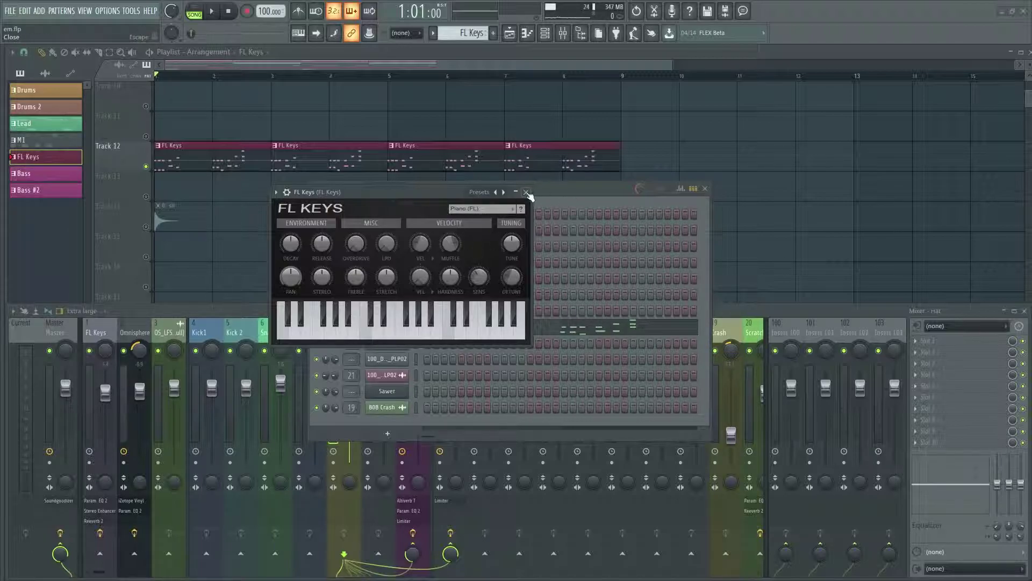
left_click(526, 192)
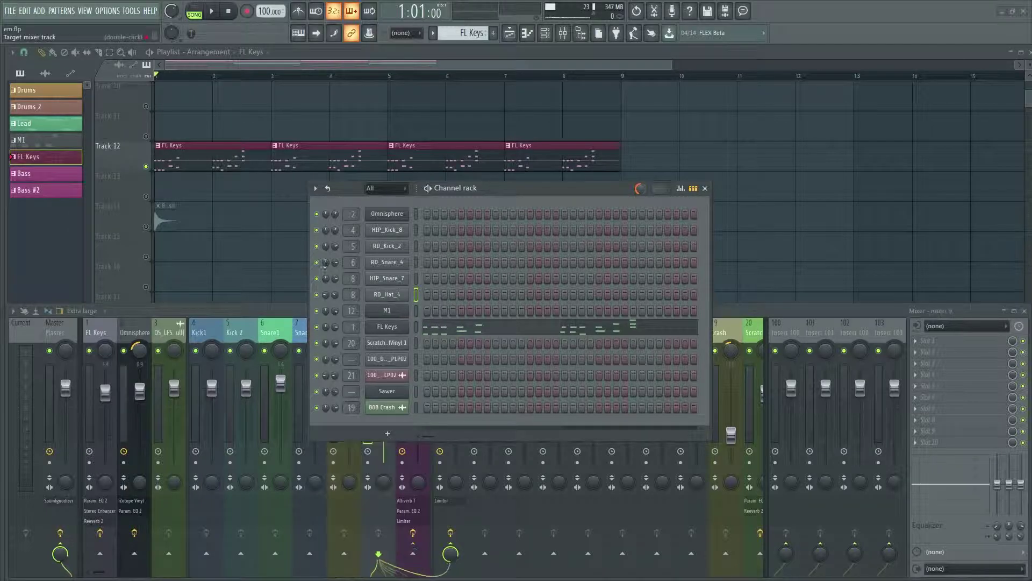
- Unmute the M1 clips on Track 4 and open the M1 instrument window over the Channel rack
scroll(351, 279, "up", 2)
scroll(219, 192, "up", 8)
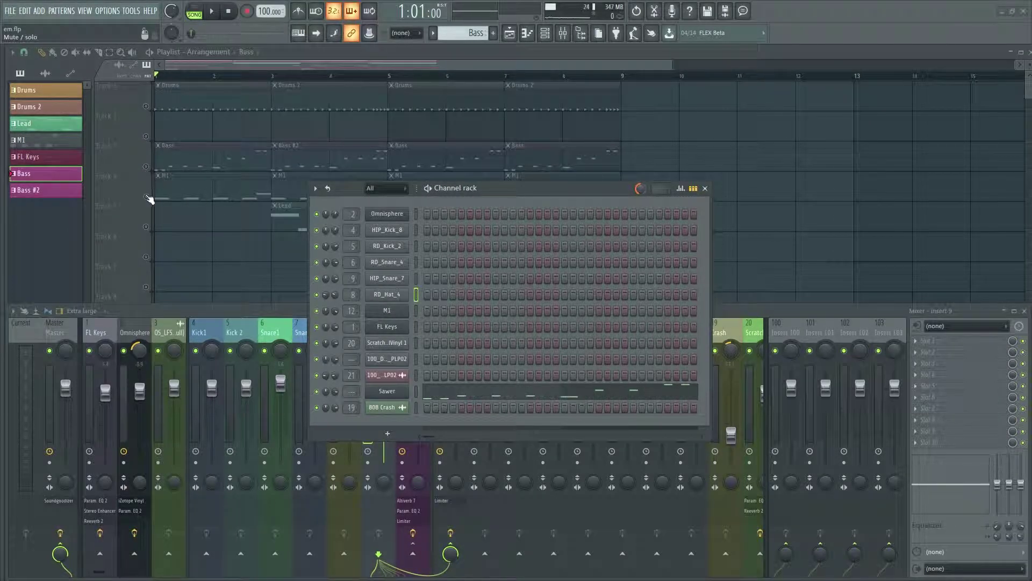
left_click(403, 311)
left_click_drag(191, 97, 446, 172)
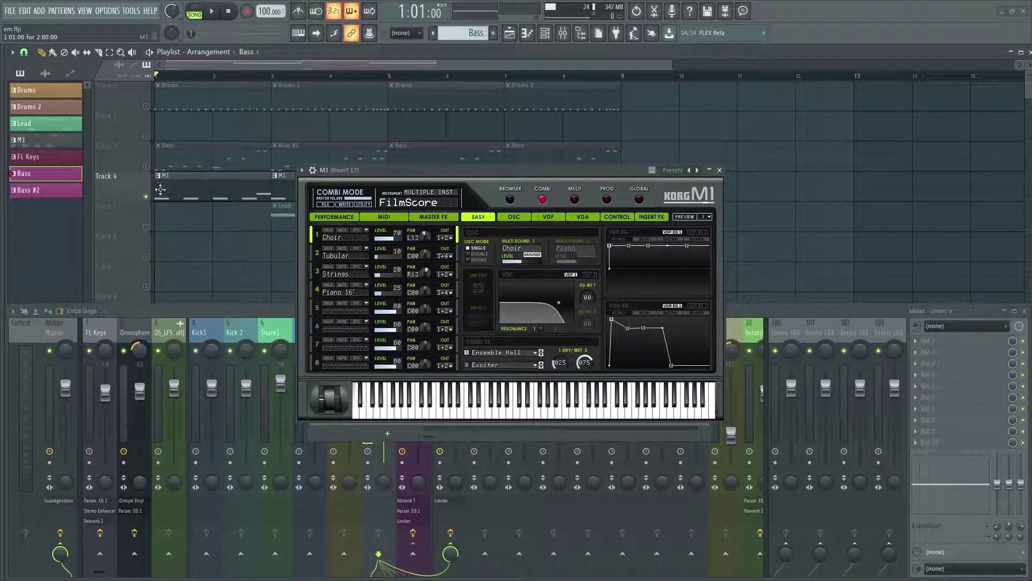
- Play the M1 part from the start to hear its FilmScore combi, and close the instrument window
scroll(178, 194, "down", 4)
scroll(193, 204, "up", 4)
key("space")
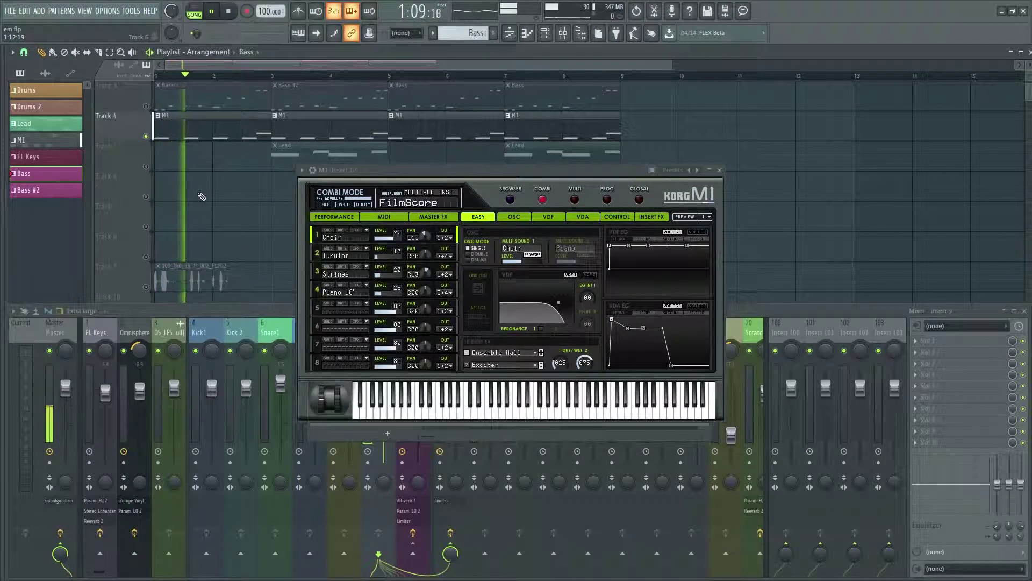
key("space")
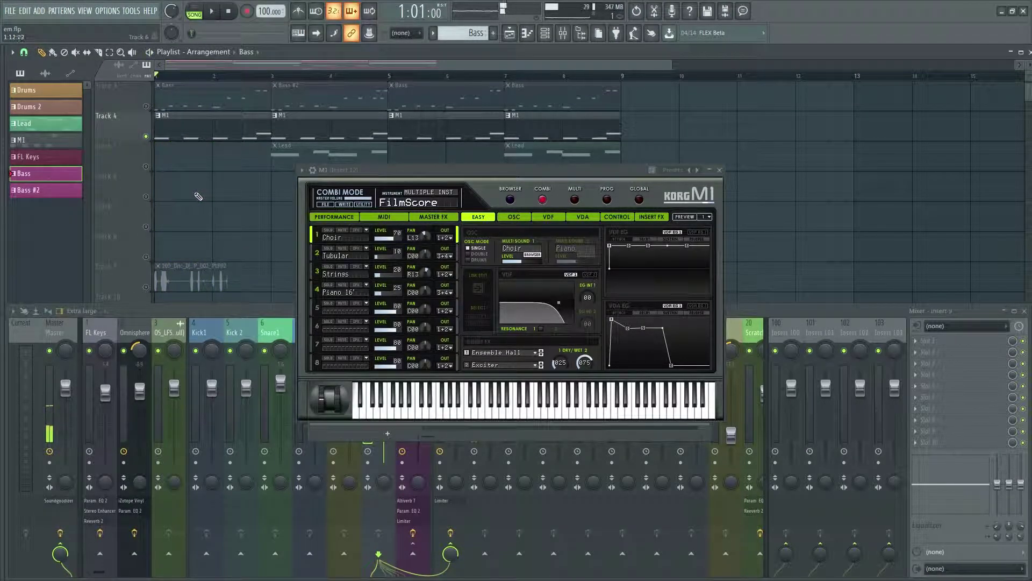
key("space")
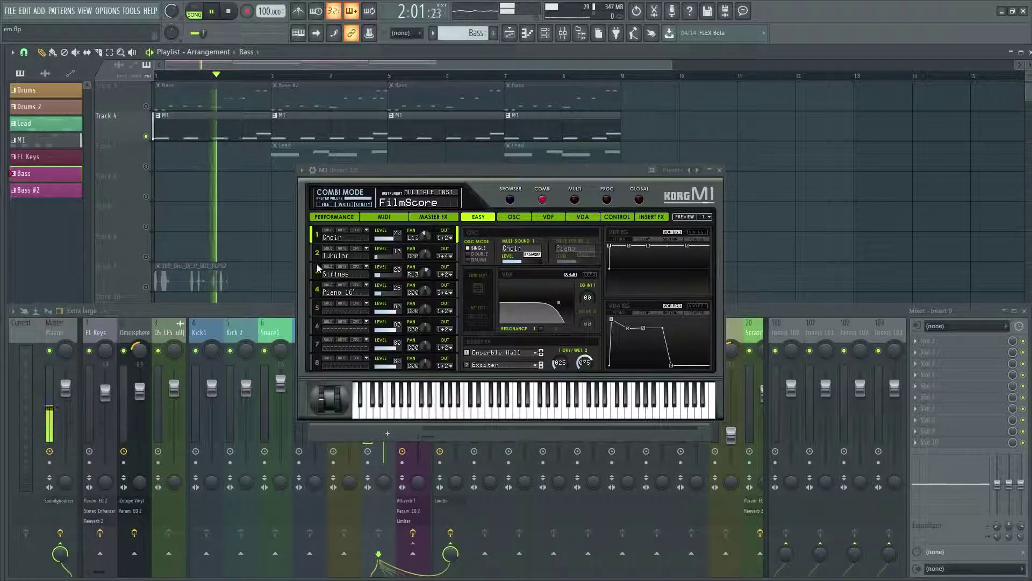
key("space")
scroll(238, 203, "down", 3)
scroll(239, 203, "down", 1)
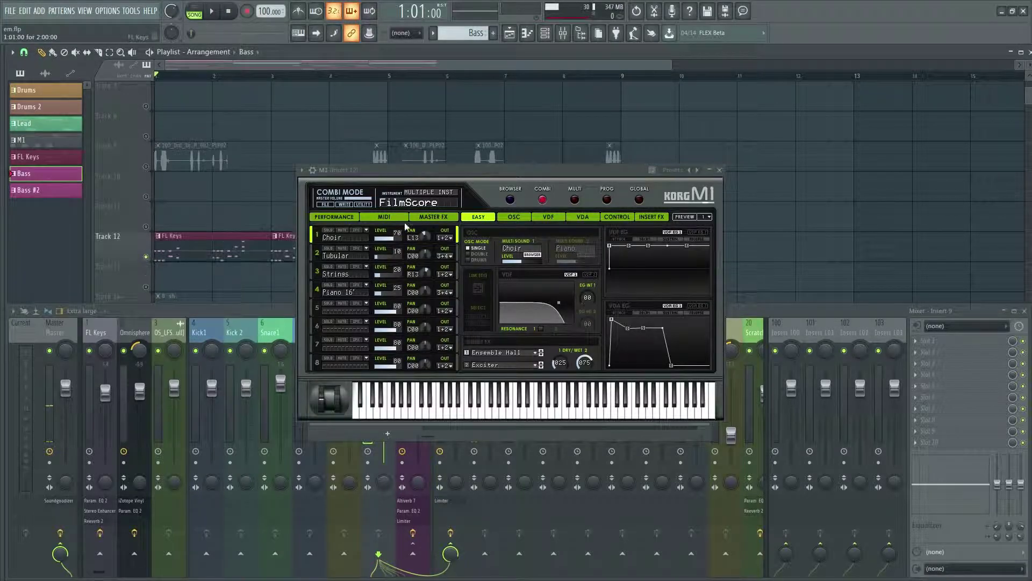
left_click(724, 172)
- Play the M1 and FL Keys tracks together from the start while comparing their clips in the playlist
scroll(183, 269, "up", 2)
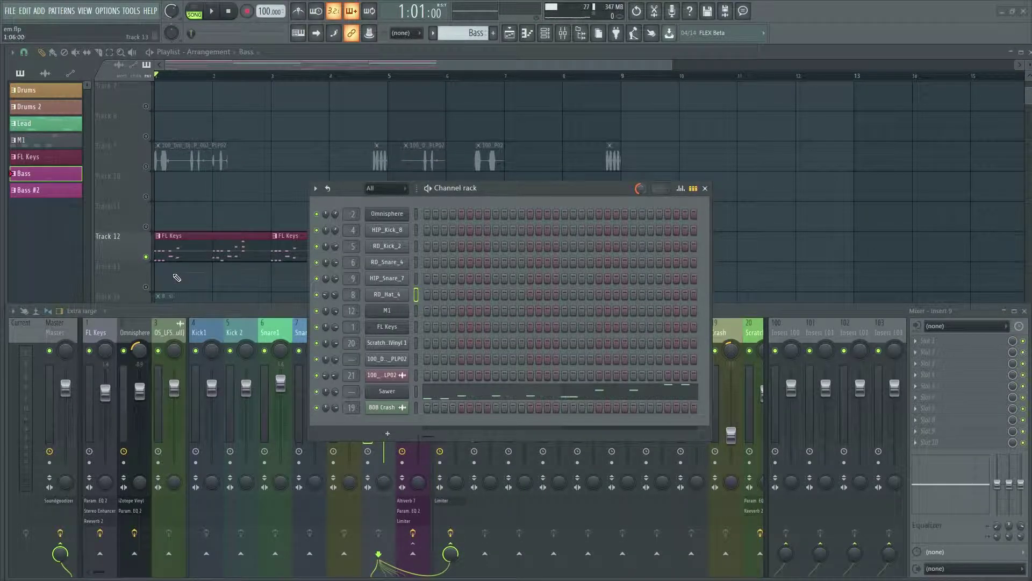
scroll(186, 262, "down", 1)
key("space")
scroll(191, 262, "up", 4)
scroll(193, 262, "down", 4)
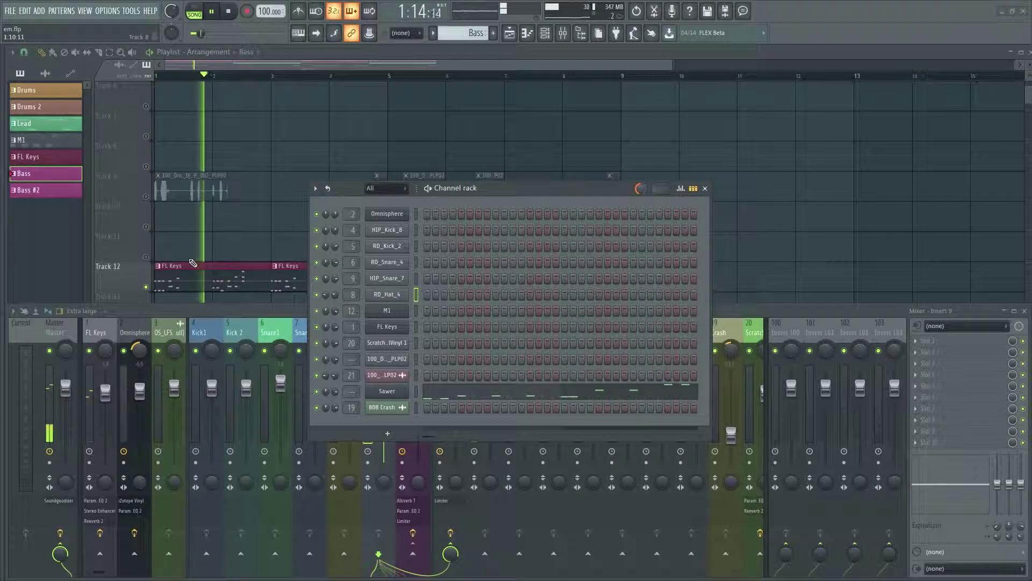
scroll(192, 263, "up", 3)
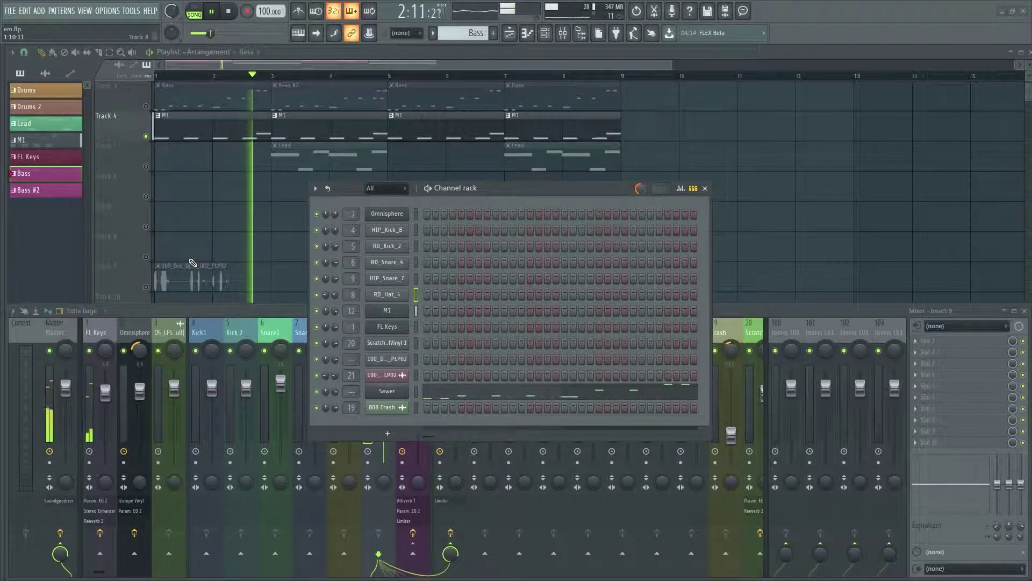
scroll(193, 262, "down", 2)
scroll(193, 262, "down", 3)
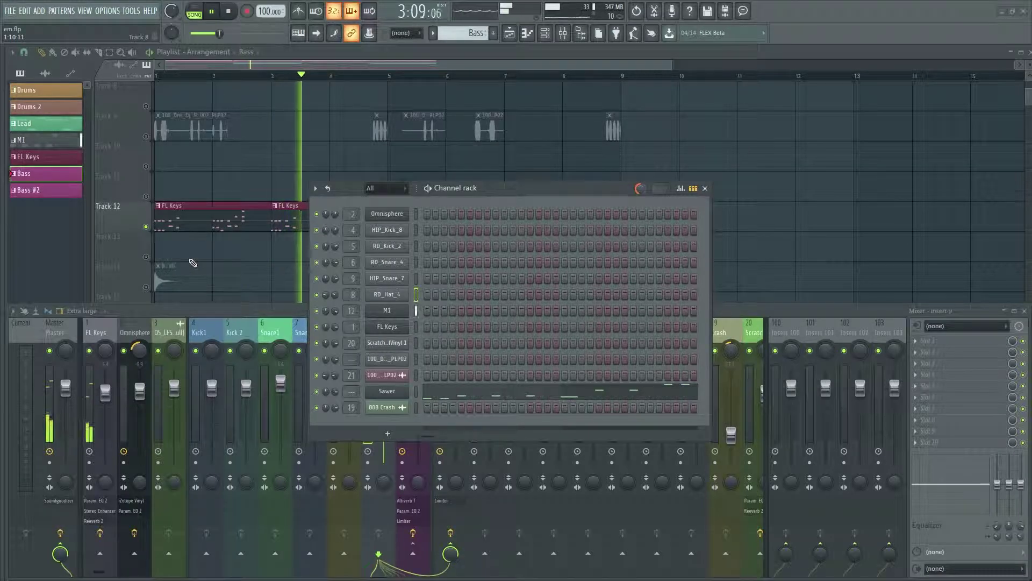
scroll(194, 262, "up", 5)
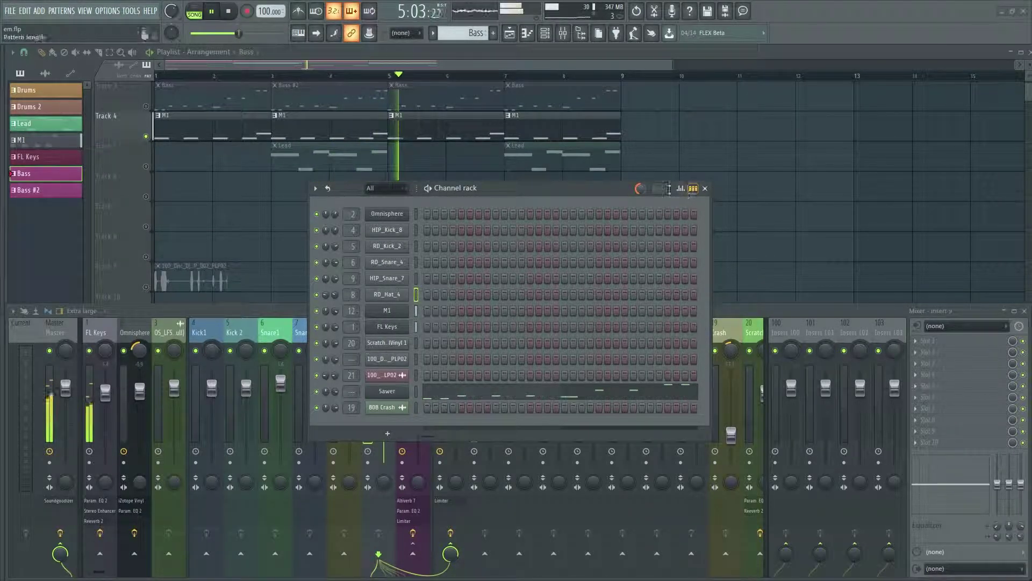
key("space")
- Move the Channel rack clear of the mixer, try the volume of Insert 12 during playback, and close the rack
left_click_drag(517, 192, 789, 139)
key("space")
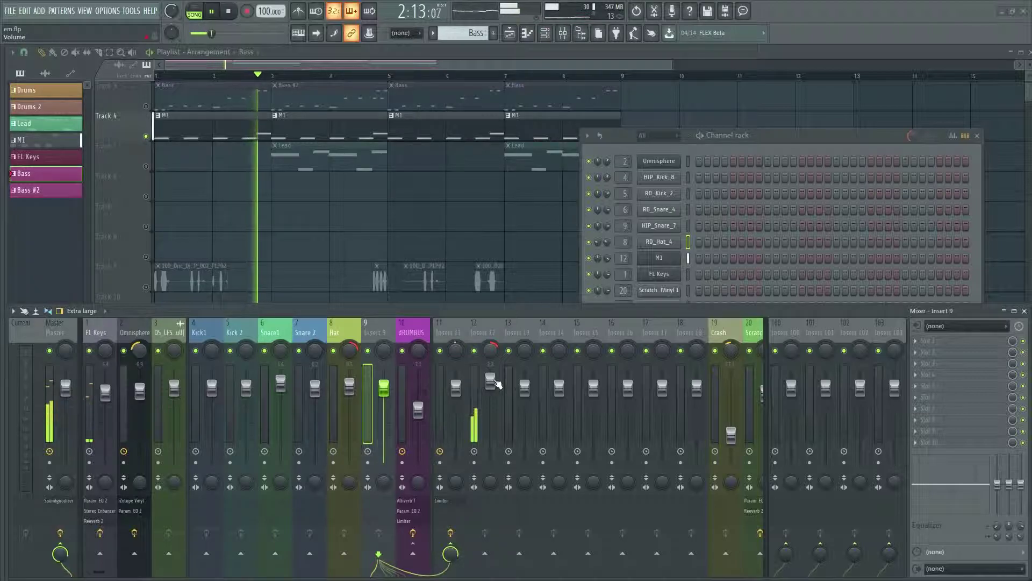
left_click_drag(492, 380, 491, 385)
key("space")
left_click(978, 136)
- Unmute the Bass clips on Track 3 and open the Sawer instrument from the Channel rack
scroll(263, 226, "up", 2)
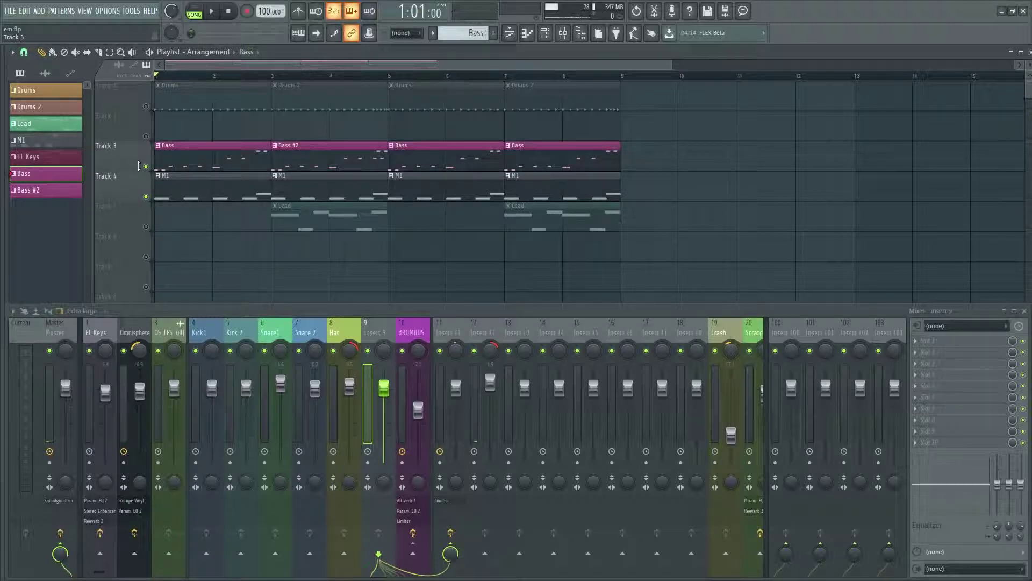
key("F6")
left_click(659, 338)
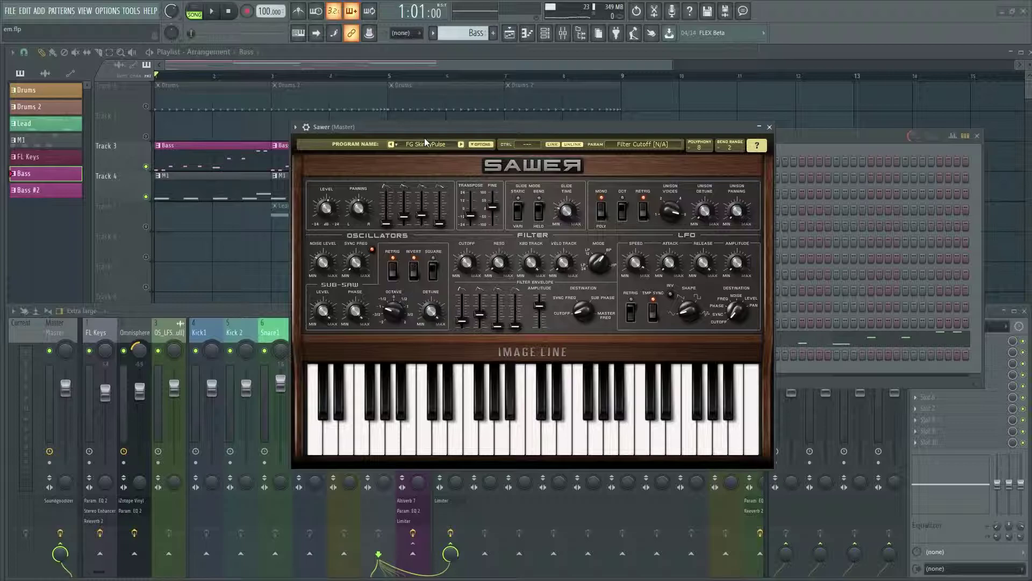
- Audition Sawer's FG SkinnyPulse bass preset with various low, middle and higher notes, and close the instrument
left_click(482, 408)
left_click(531, 408)
left_click(557, 445)
left_click(459, 438)
left_click(407, 441)
left_click(455, 441)
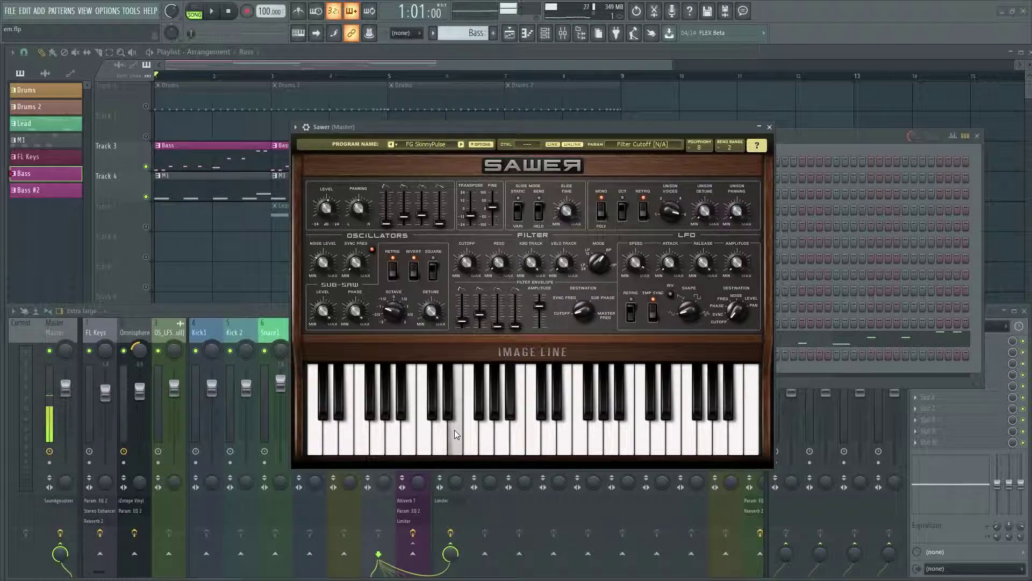
left_click(598, 441)
left_click(453, 440)
left_click(378, 437)
left_click(422, 437)
left_click(469, 435)
left_click(441, 433)
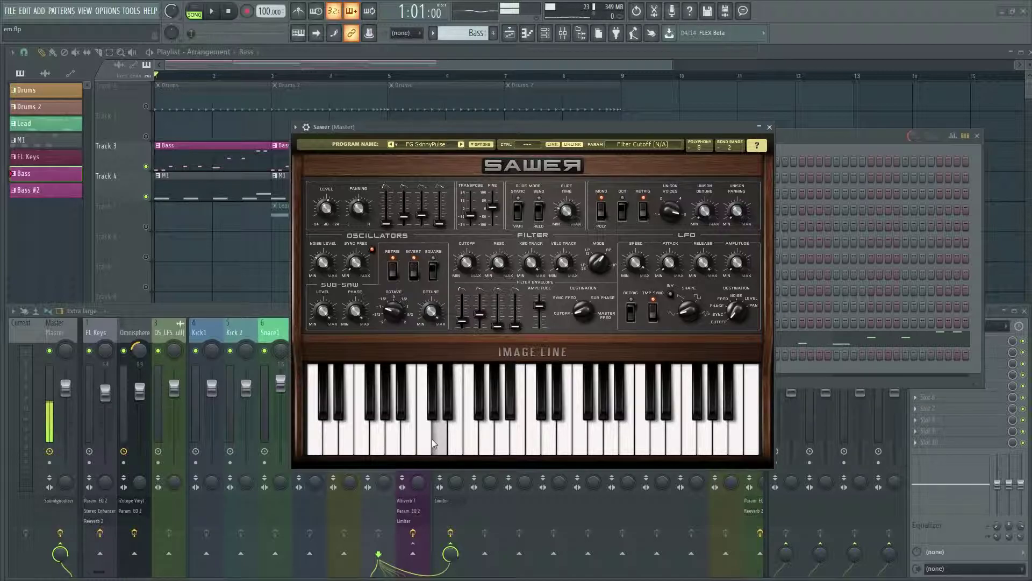
left_click(597, 436)
left_click(508, 438)
left_click(474, 440)
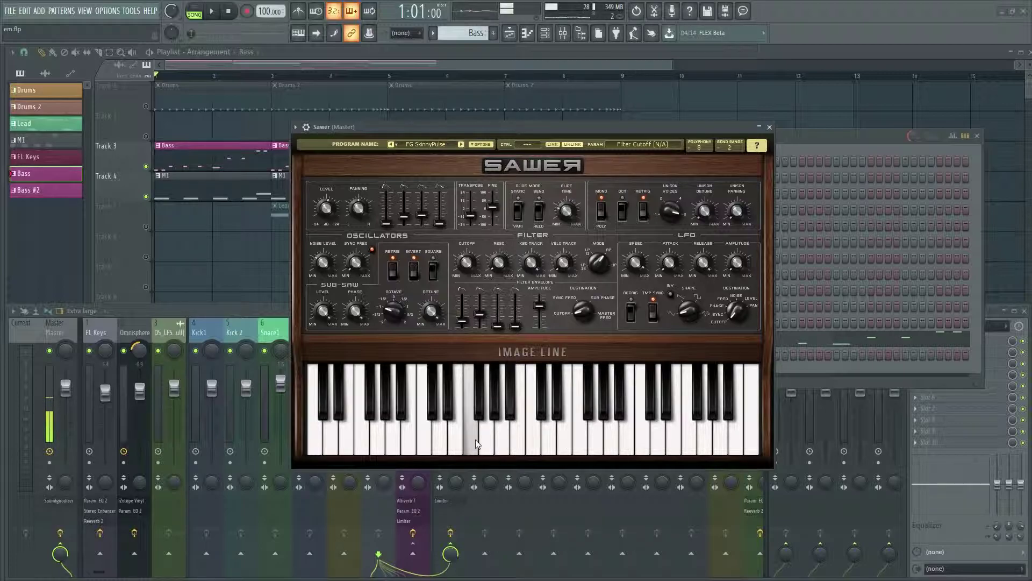
left_click(769, 128)
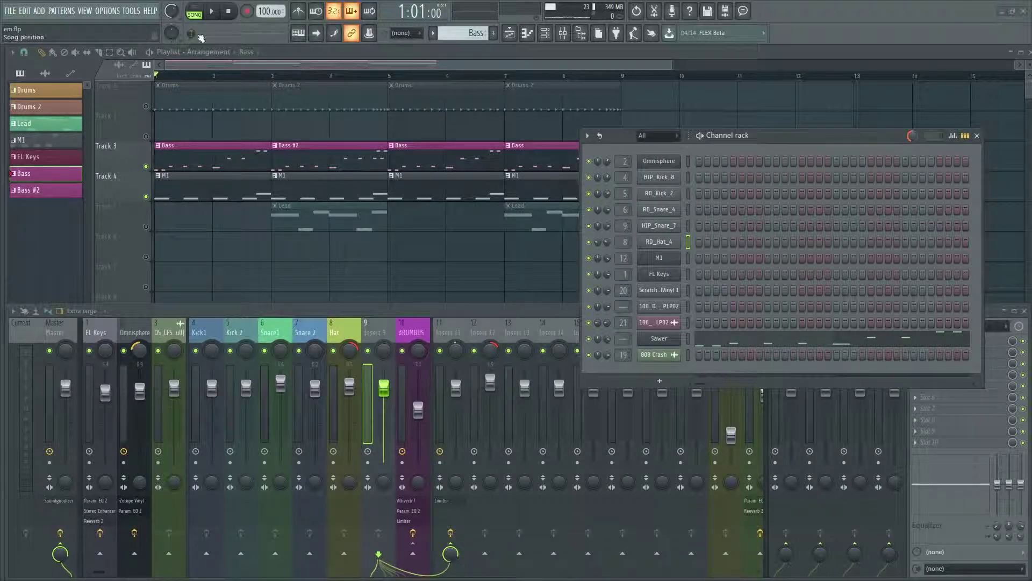
- Look over the playlist tracks, close the Channel rack and return to the Bass and M1 clips
scroll(210, 204, "down", 3)
scroll(209, 204, "down", 5)
scroll(222, 215, "up", 3)
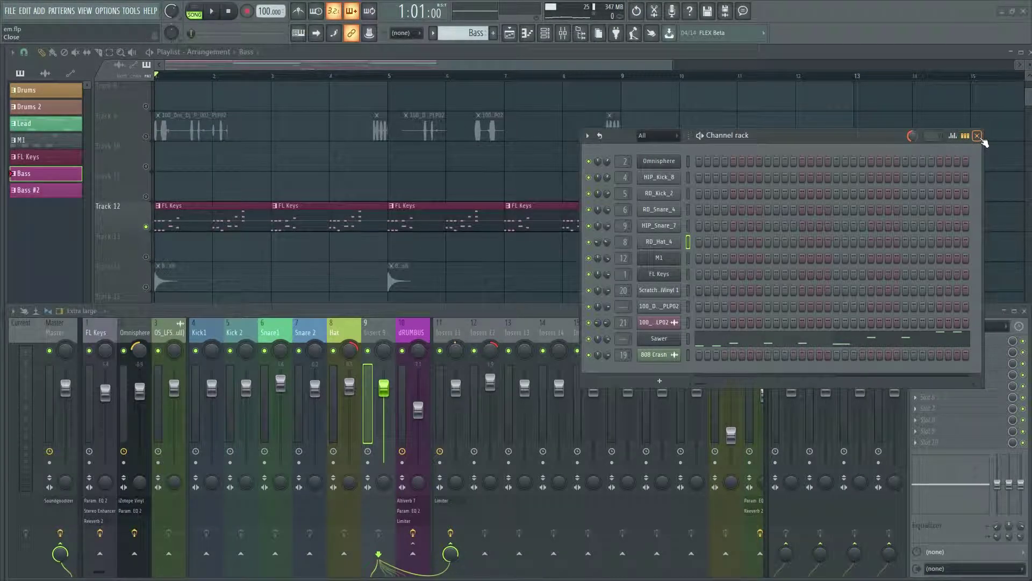
left_click(978, 135)
scroll(438, 269, "up", 7)
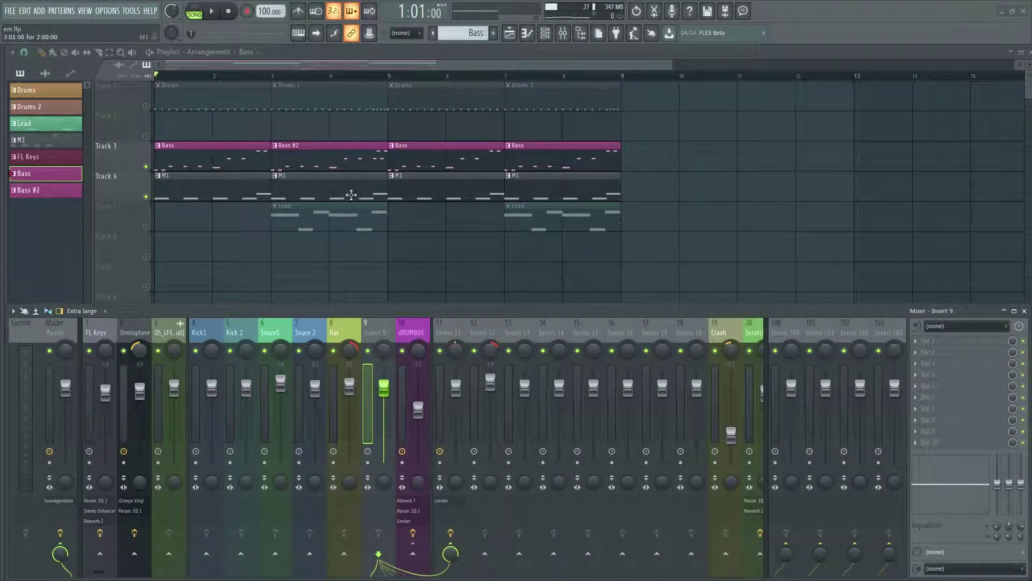
- Play the arrangement from the start to hear the Bass, M1 and FL Keys clips together, and stop it
scroll(351, 197, "down", 1)
scroll(349, 226, "up", 4)
scroll(408, 204, "down", 3)
scroll(277, 219, "down", 2)
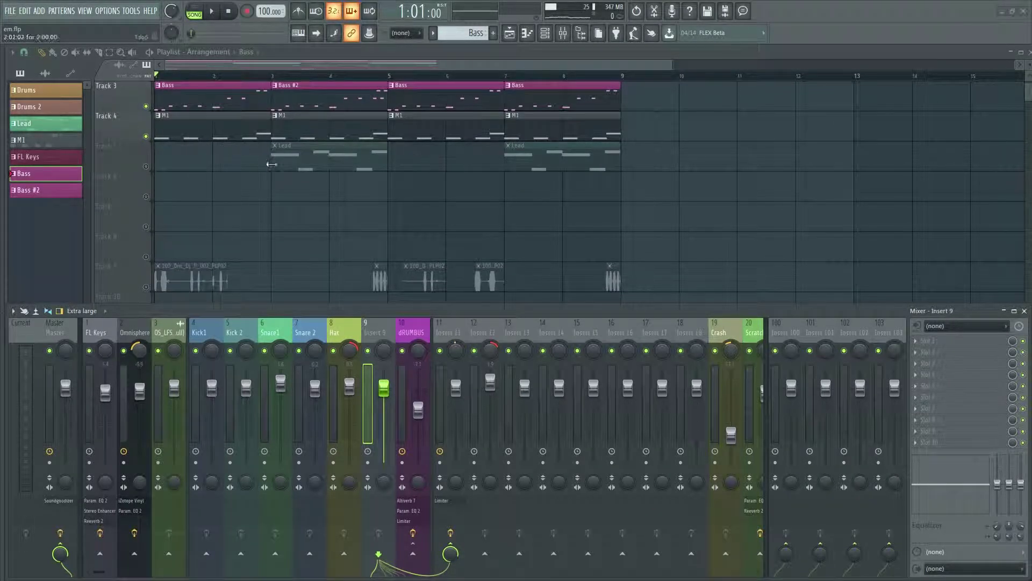
left_click(215, 19)
scroll(369, 230, "down", 4)
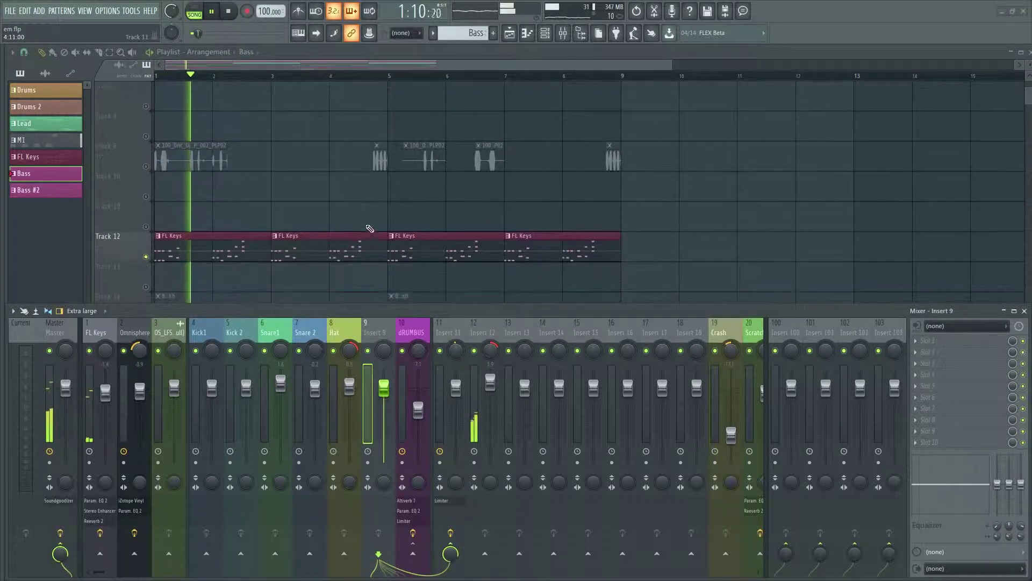
scroll(372, 223, "up", 3)
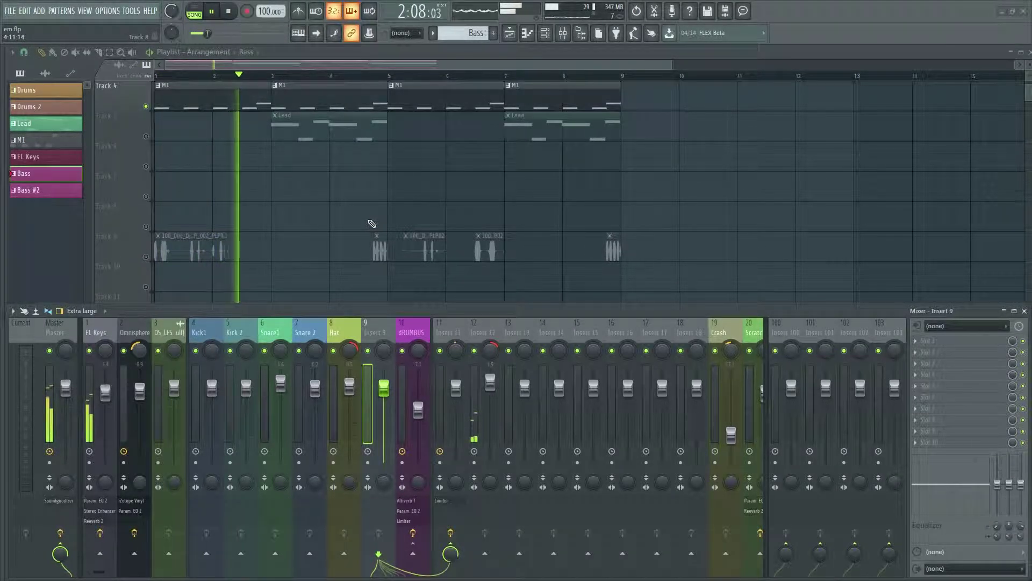
scroll(371, 223, "up", 3)
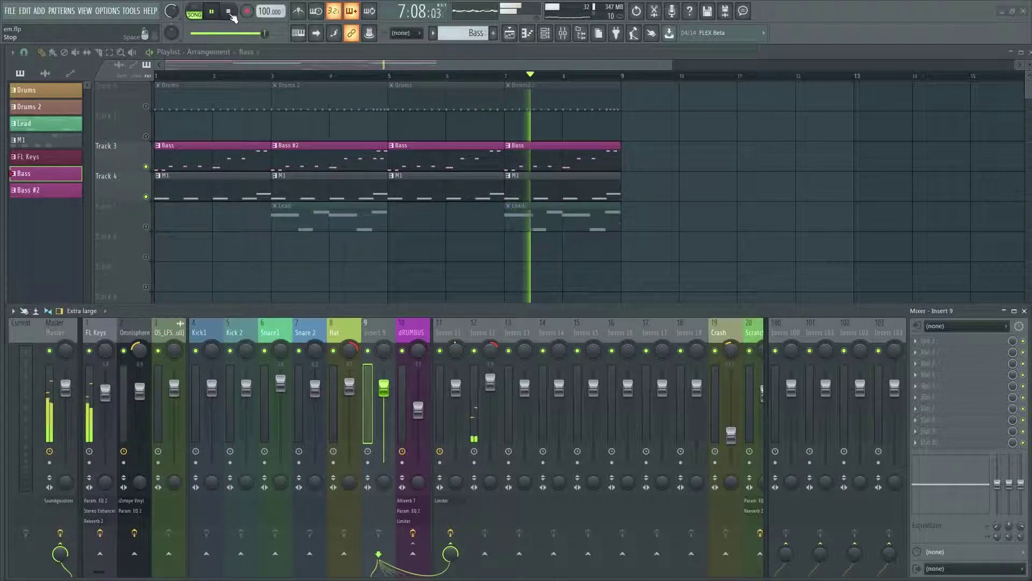
left_click(230, 13)
scroll(407, 188, "down", 4)
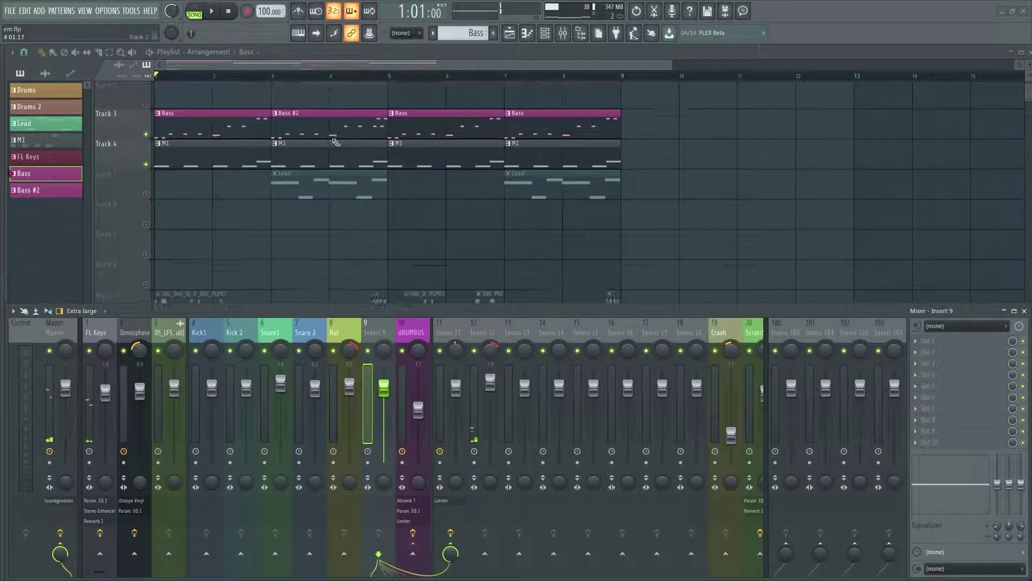
scroll(407, 187, "up", 3)
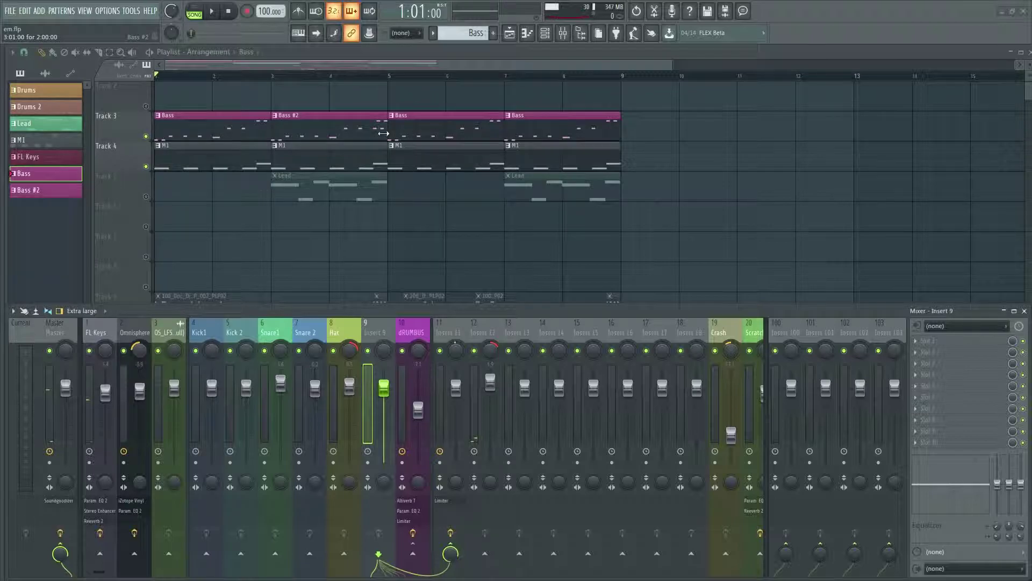
- Unmute the Lead clips on Track 5, open Omnisphere from the Channel rack to view its patch, and minimize it
key("F6")
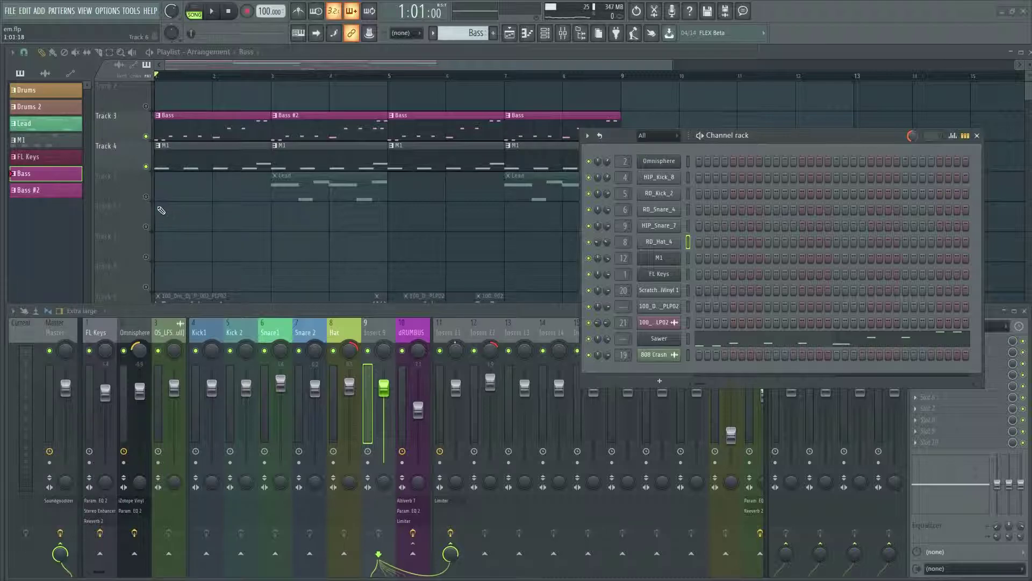
left_click(146, 196)
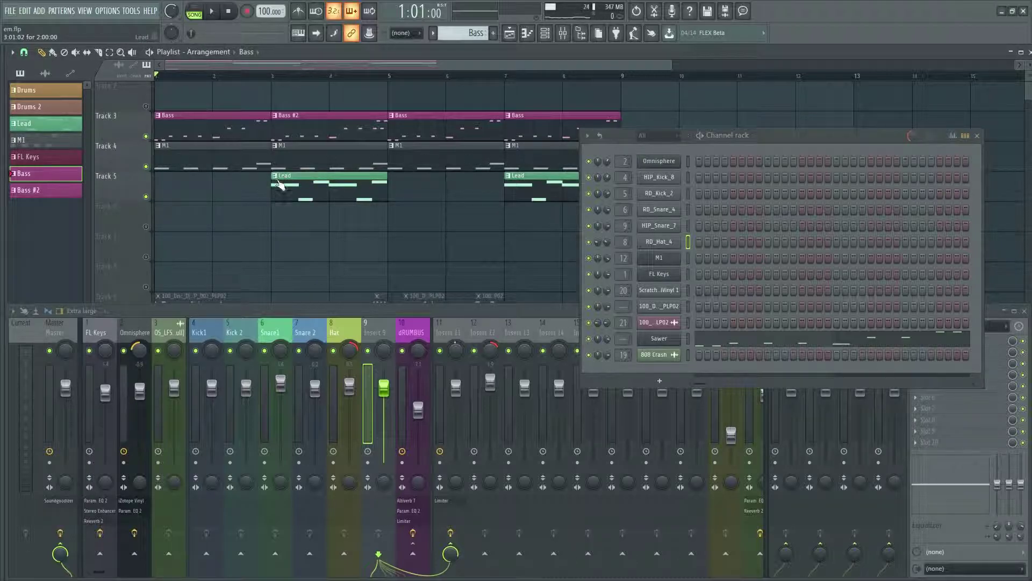
left_click(659, 161)
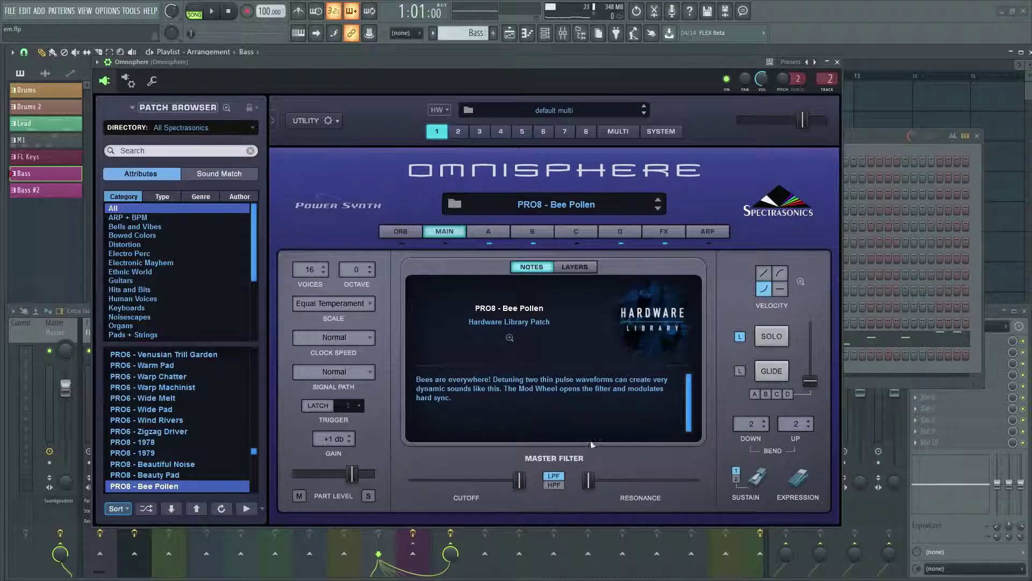
left_click(827, 62)
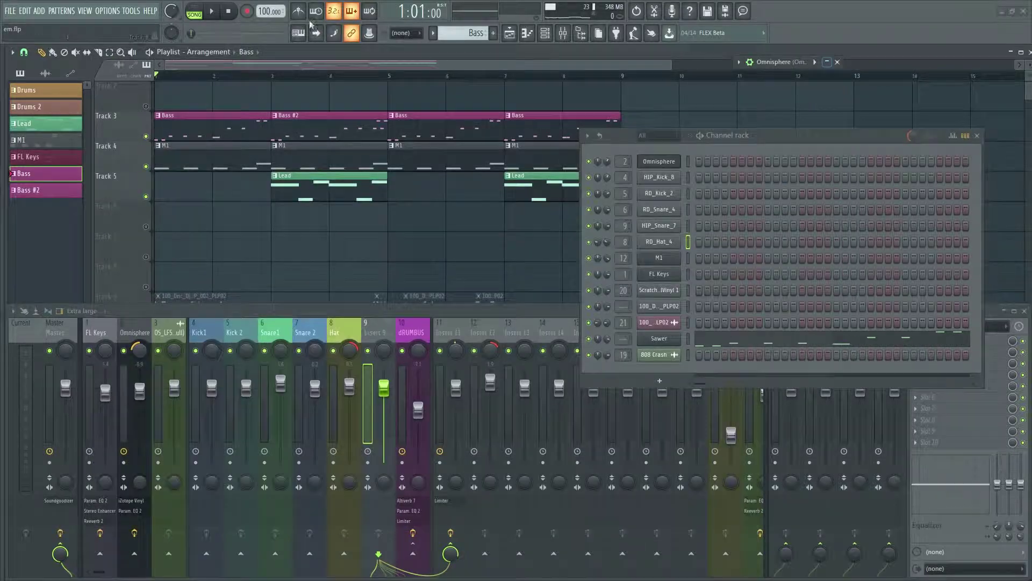
- Lower the Omnisphere insert's volume slightly and play the arrangement from bar 3 to hear the Lead
left_click(271, 76)
left_click_drag(140, 391, 141, 398)
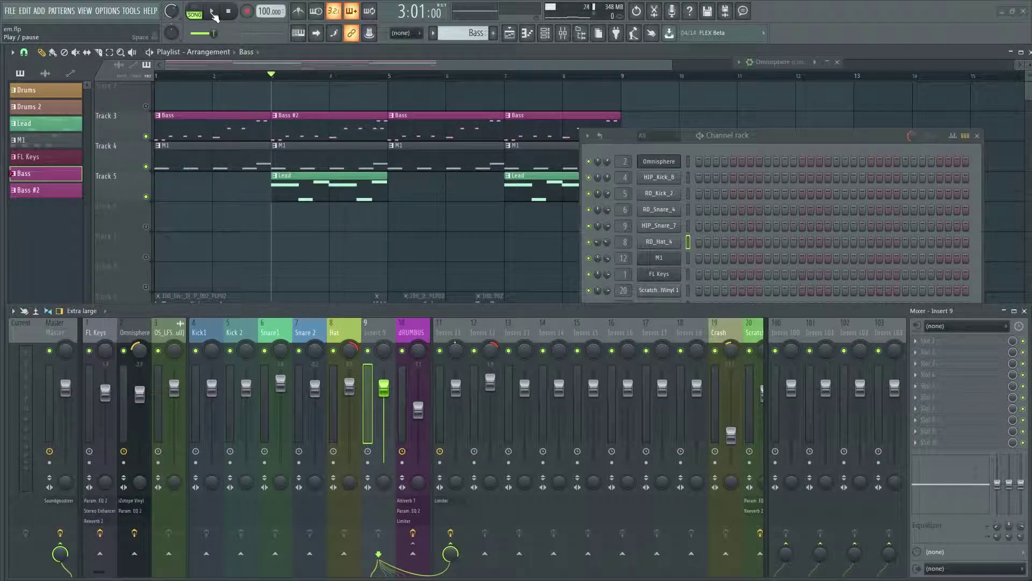
left_click(213, 13)
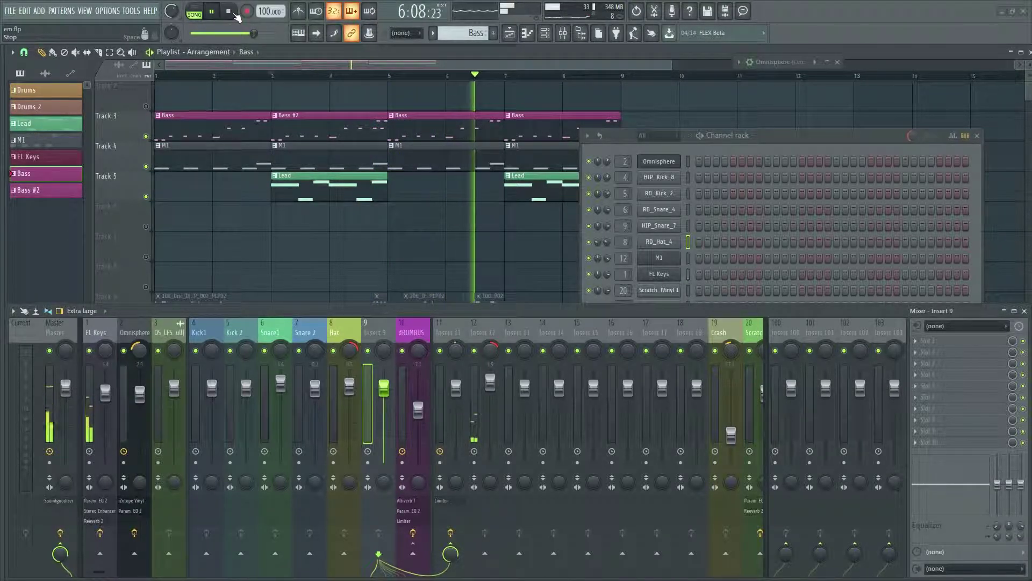
left_click(235, 14)
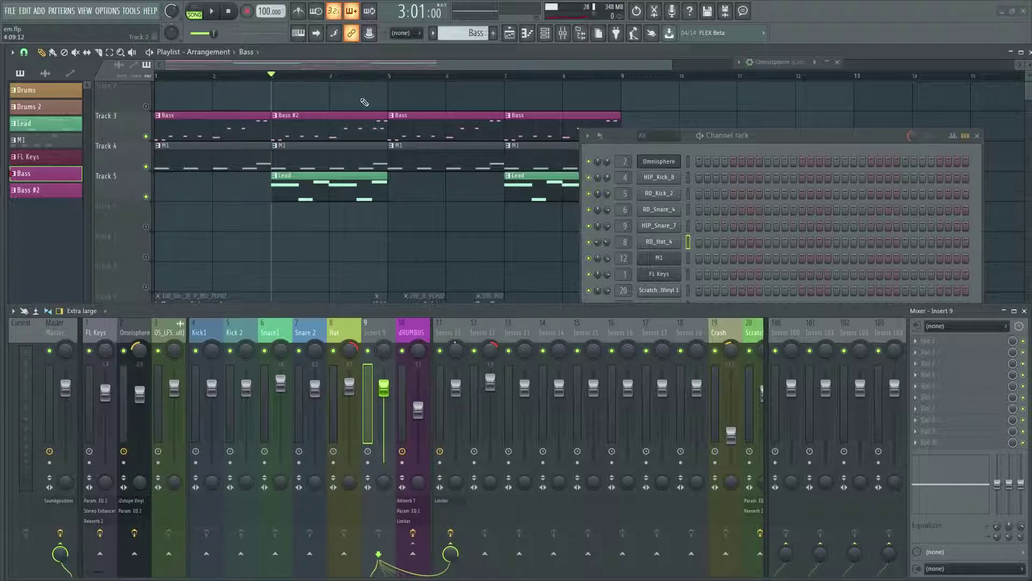
- Unmute the 100_Dnc_DjFx sample clips on Track 9 and play the arrangement from bar 1
scroll(392, 152, "down", 3)
scroll(301, 198, "down", 2)
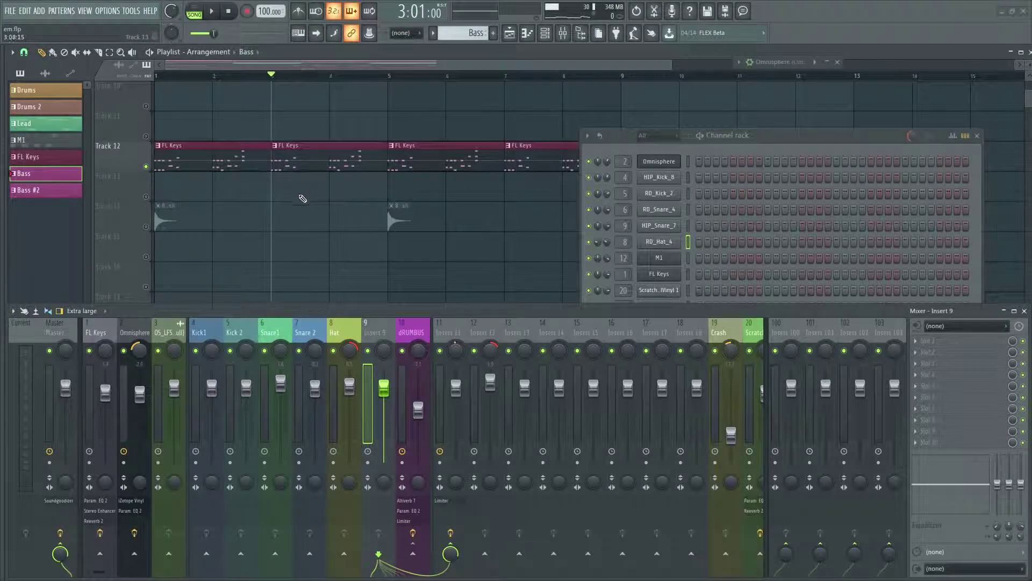
scroll(438, 231, "up", 1)
scroll(316, 194, "down", 3)
scroll(341, 202, "up", 4)
scroll(274, 163, "up", 1)
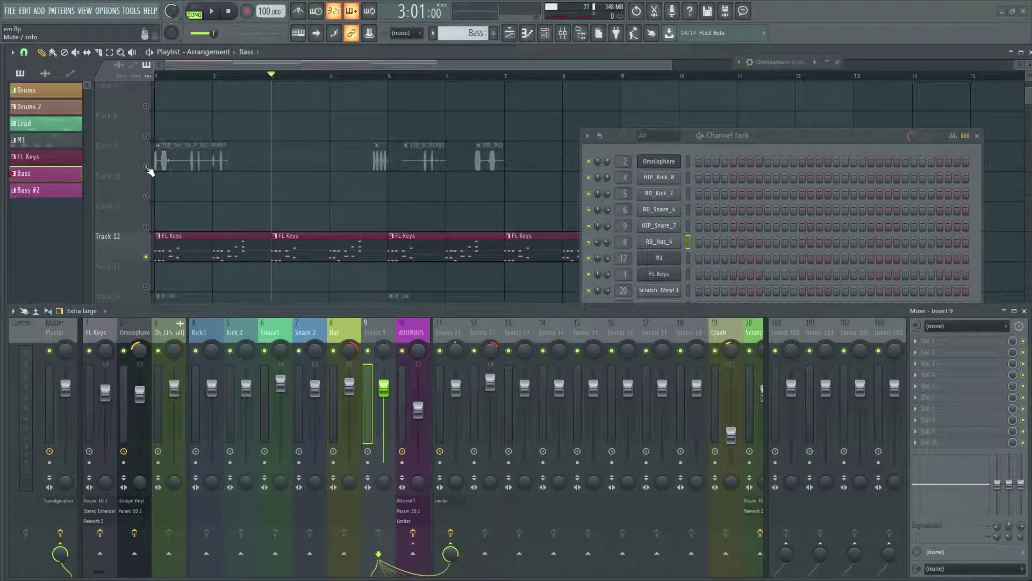
left_click(157, 75)
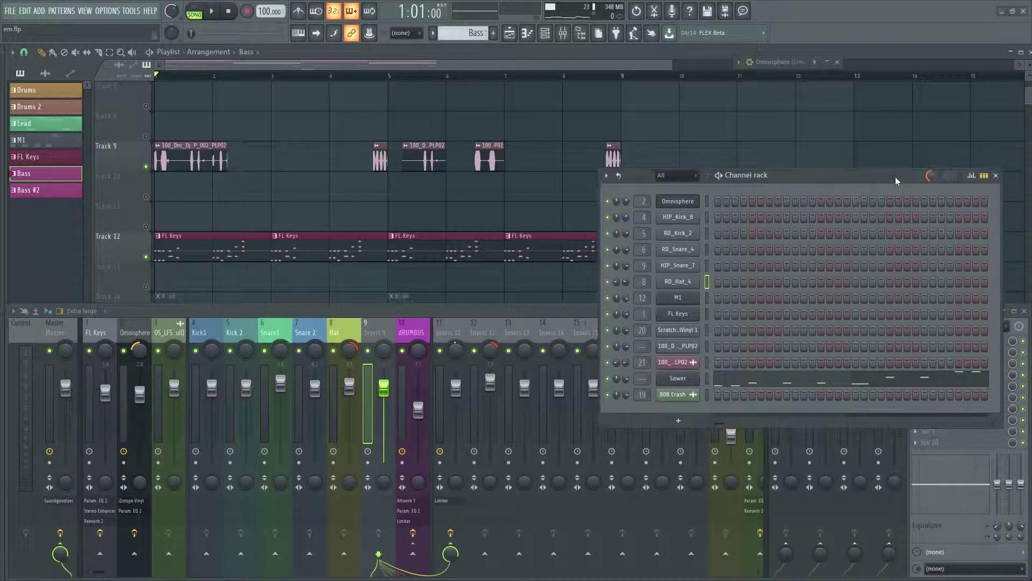
left_click(213, 11)
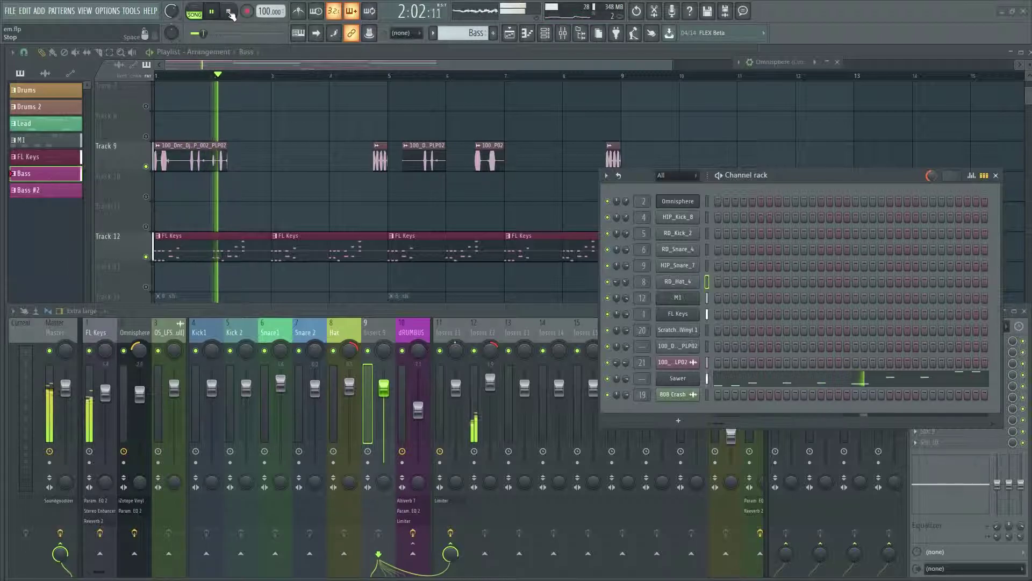
left_click(229, 11)
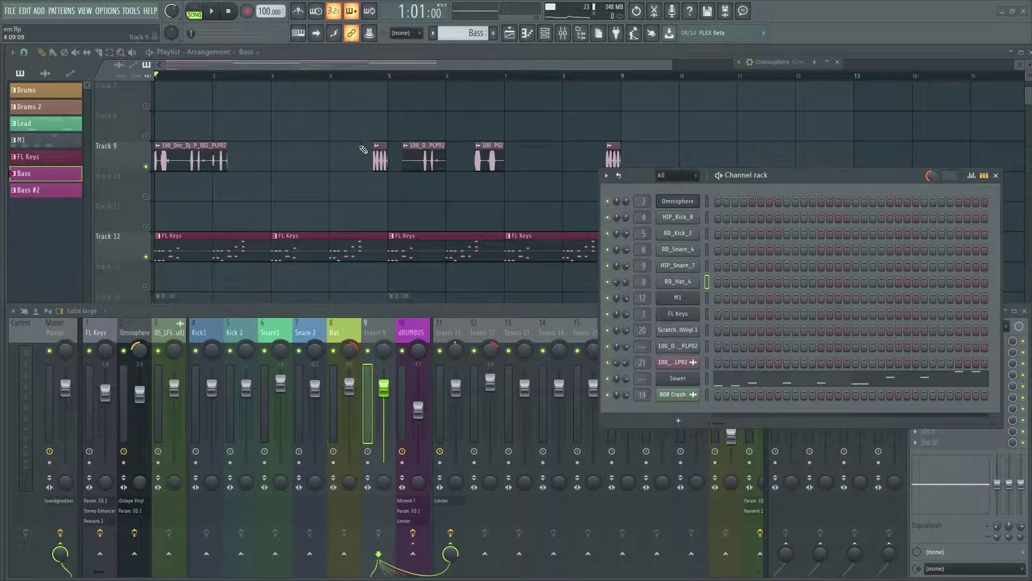
- Unmute the crash clips on Track 14 and play the arrangement from the start
scroll(227, 246, "down", 3)
left_click(146, 226)
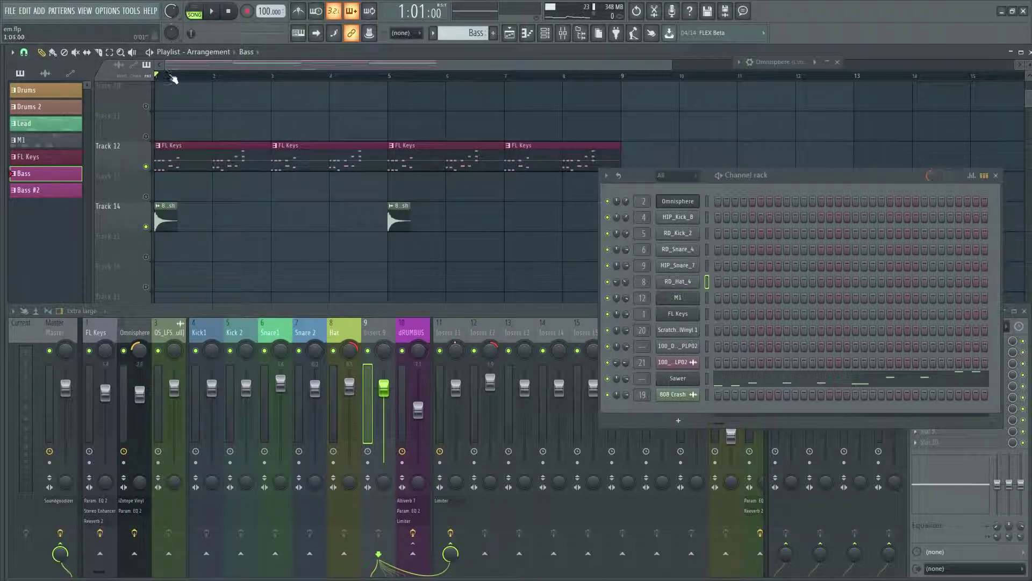
key("space")
- Close the Channel rack, add Fruity Reeverb 2 to the first effect slot of the Crash insert, and play the result
left_click(996, 175)
left_click_drag(114, 573, 169, 573)
left_click(430, 366)
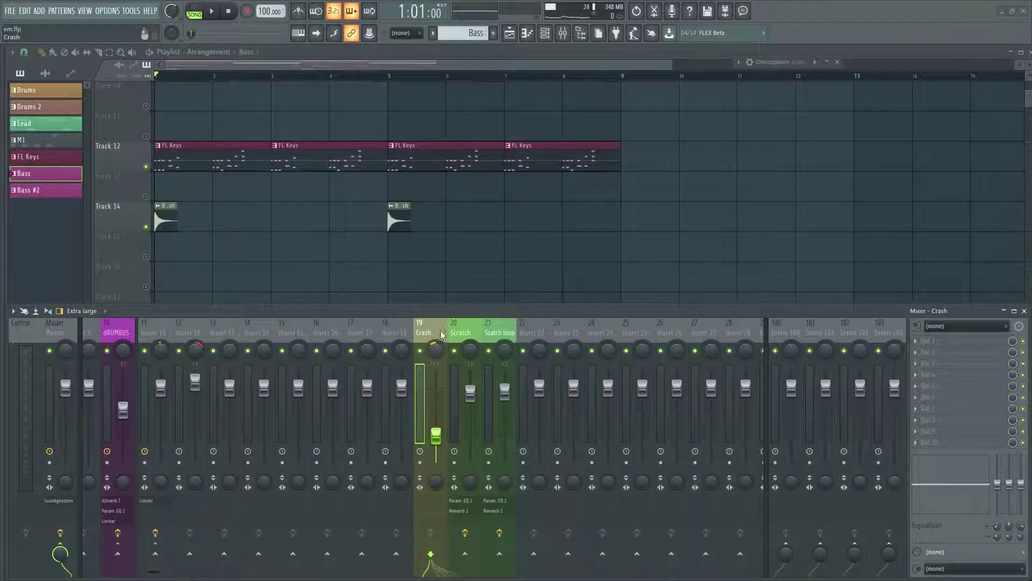
left_click(970, 341)
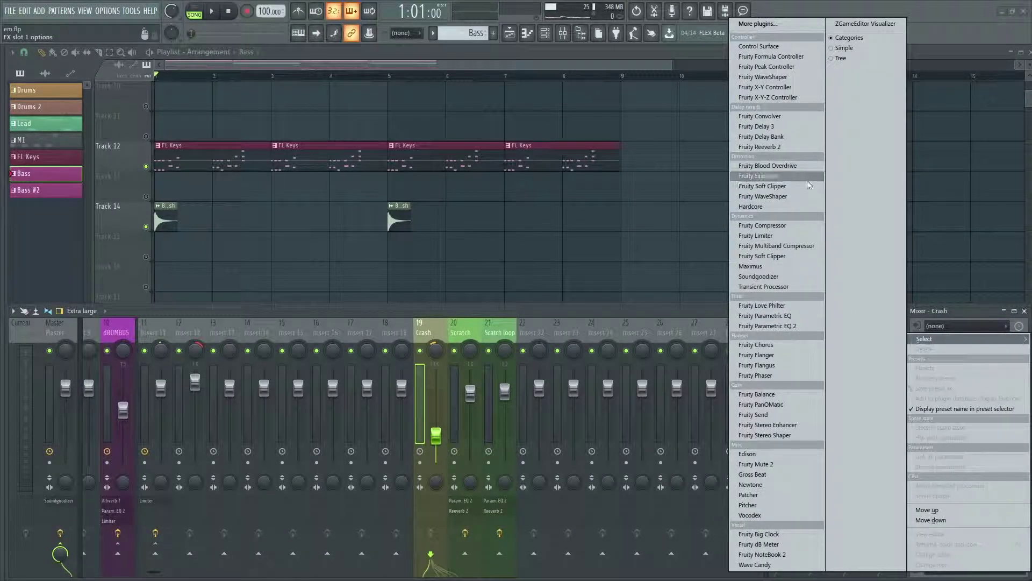
left_click(763, 147)
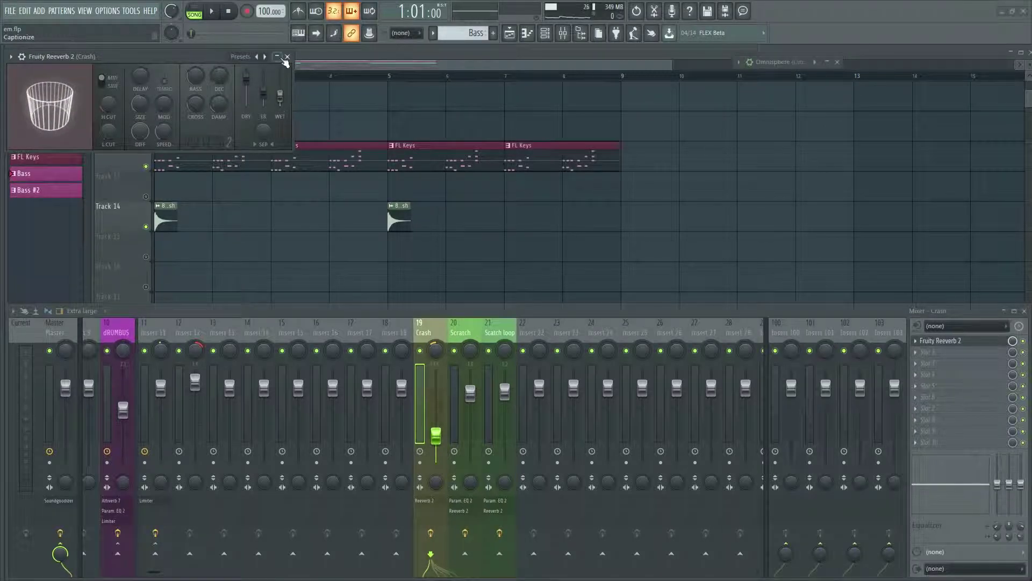
left_click(287, 56)
key("space")
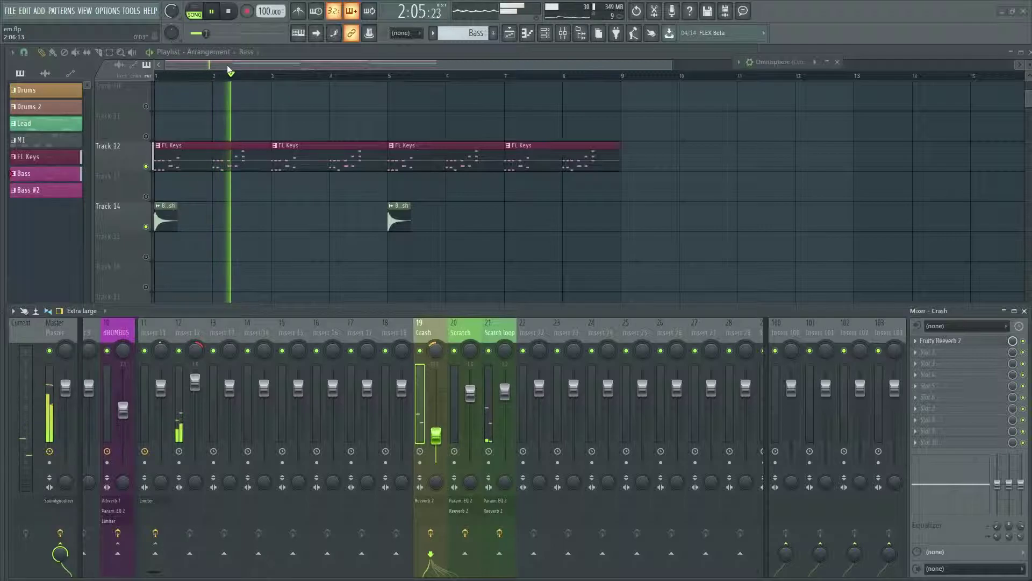
key("space")
- Unmute all remaining playlist tracks, including the Drums clips on Track 1, and look over the whole arrangement
scroll(242, 161, "up", 5)
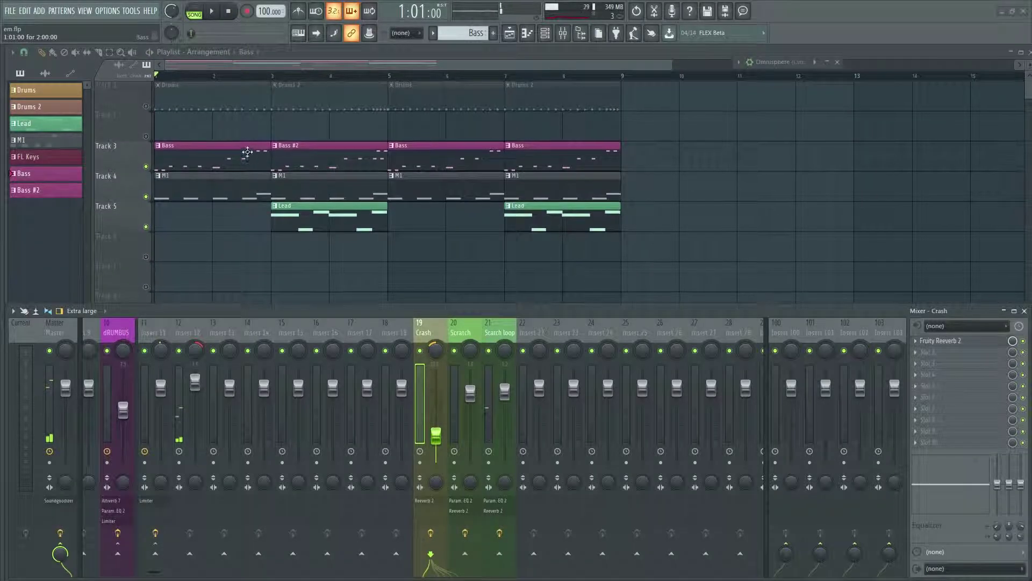
scroll(149, 161, "down", 5)
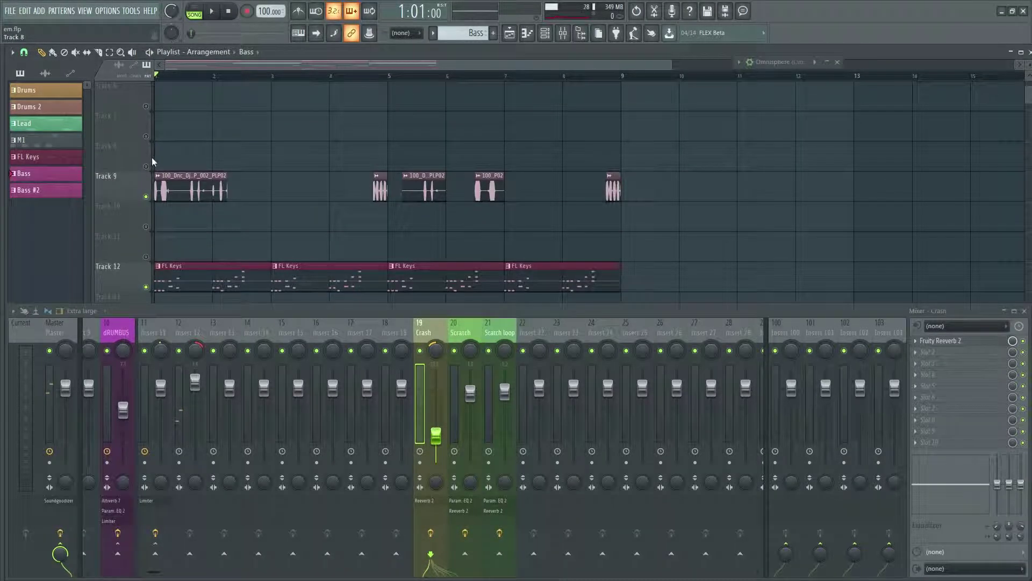
scroll(221, 194, "down", 5)
scroll(329, 247, "up", 11)
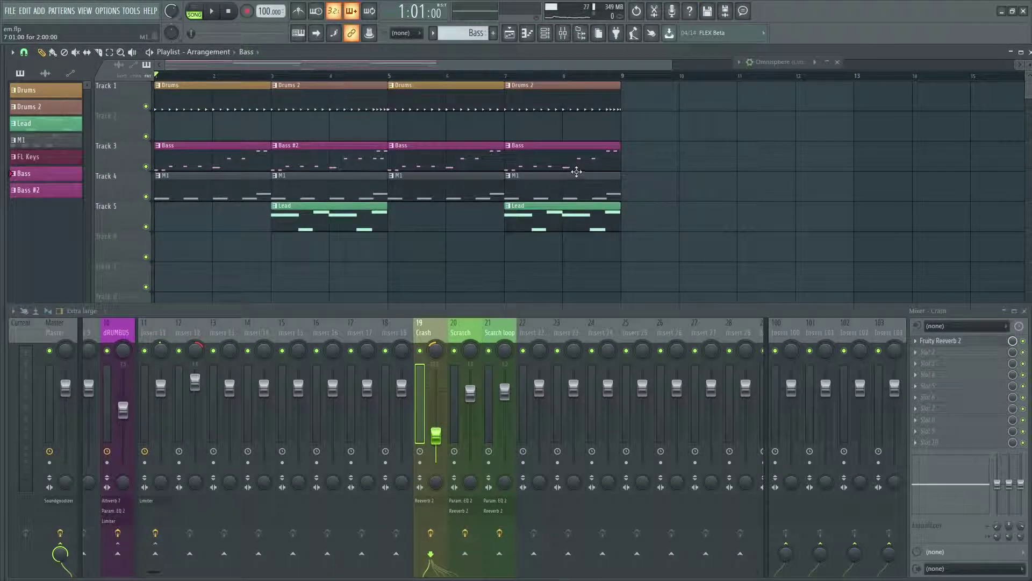
scroll(576, 171, "down", 5)
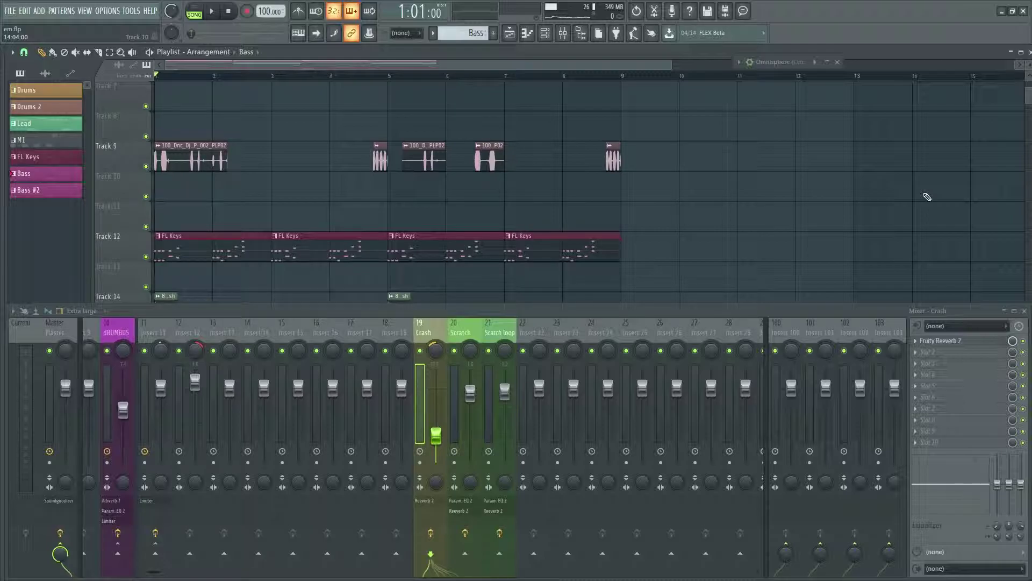
- Examine the band 1 low shelf in Fruity parametric EQ 2 on the FL Keys insert and close the equalizer
left_click_drag(154, 575, 99, 575)
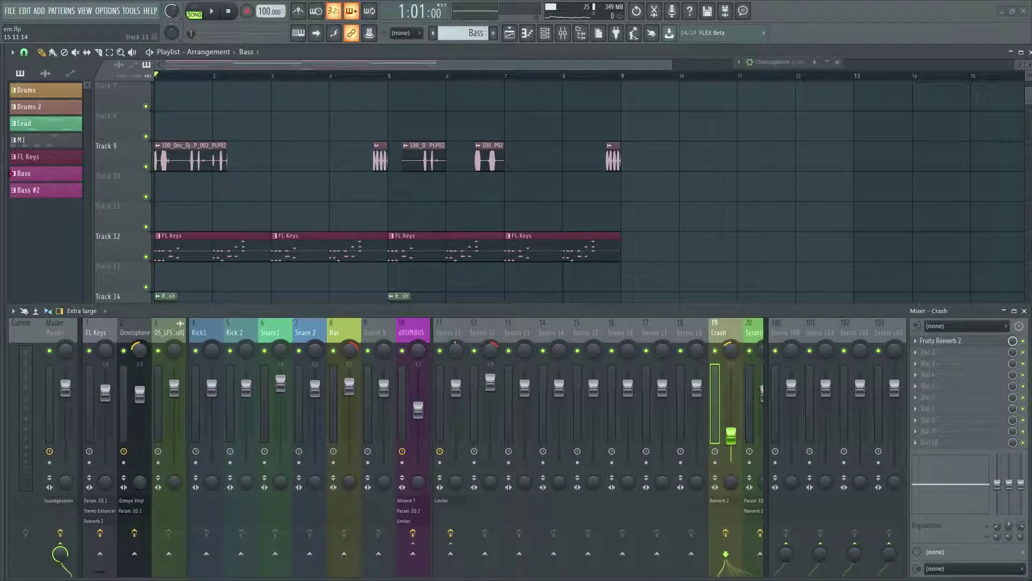
left_click(106, 333)
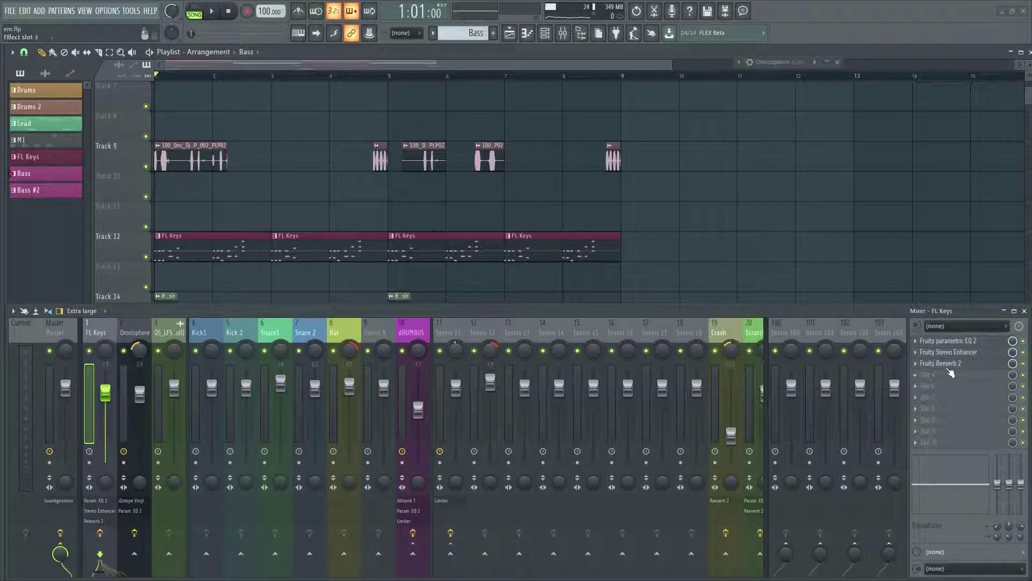
left_click(949, 340)
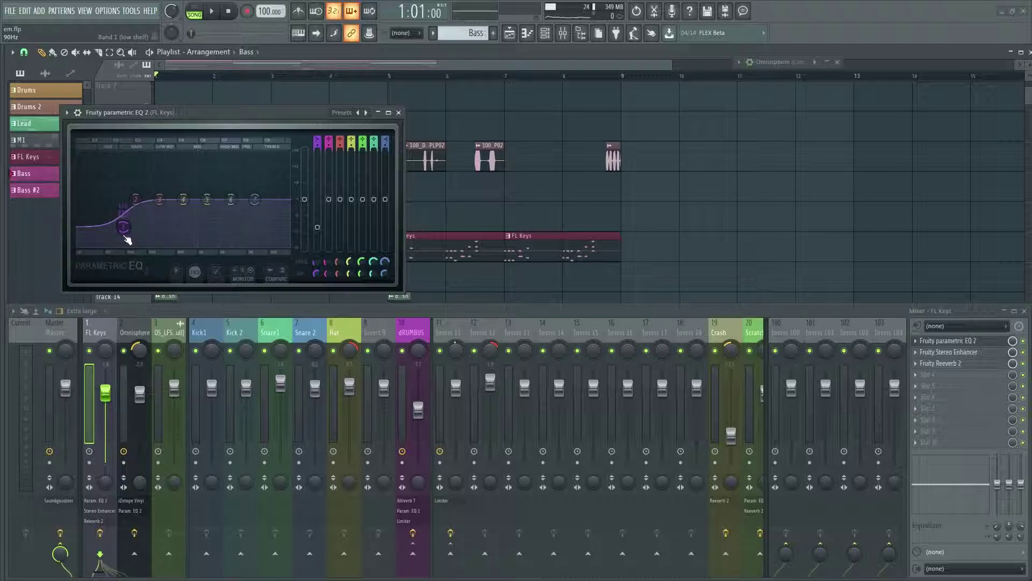
left_click_drag(127, 232, 126, 234)
left_click(400, 115)
- Review the Fruity Stereo Enhancer and Fruity Reeverb 2 settings on the FL Keys insert and close both effects
left_click(952, 352)
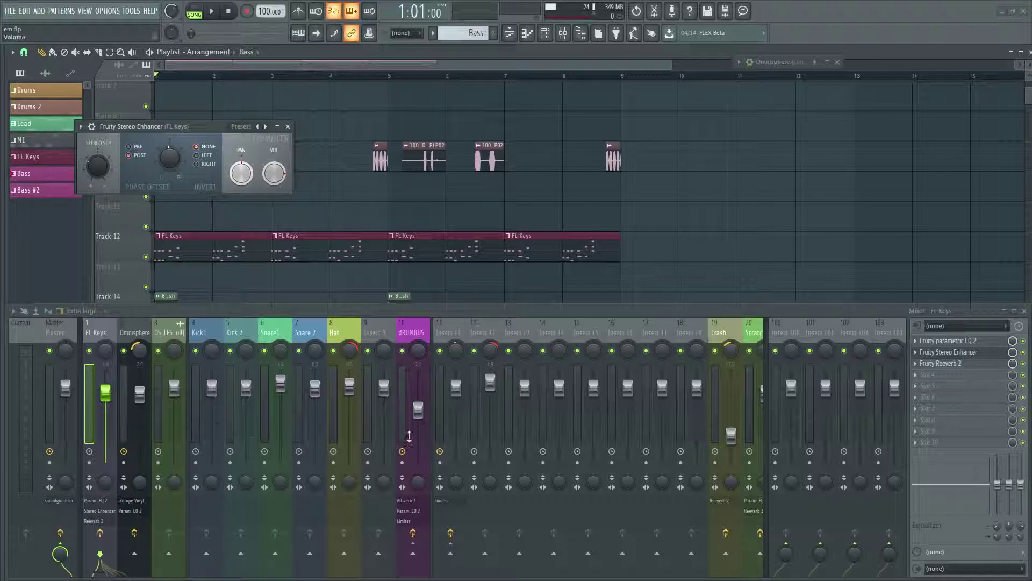
left_click(287, 126)
left_click(919, 363)
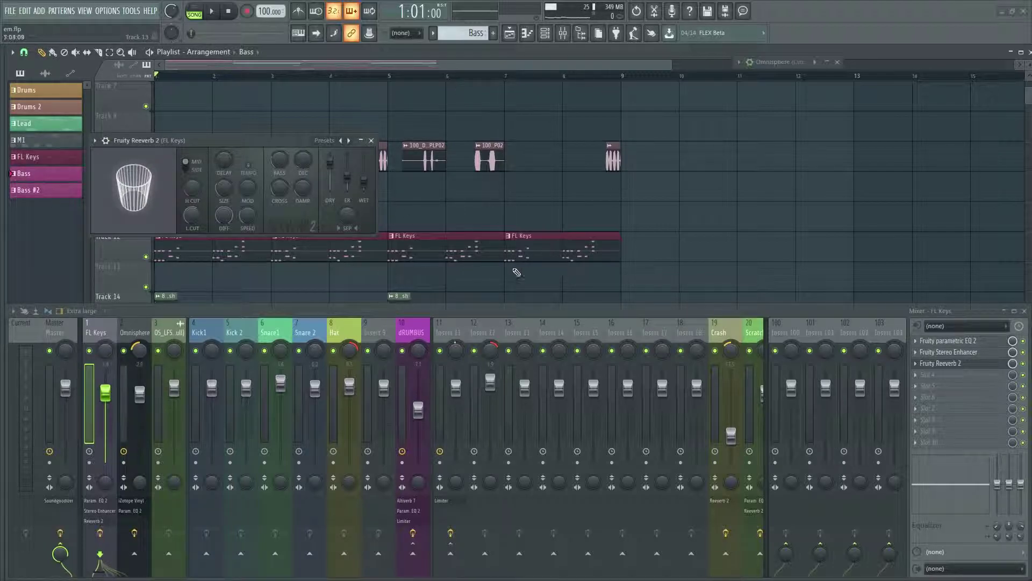
left_click(384, 141)
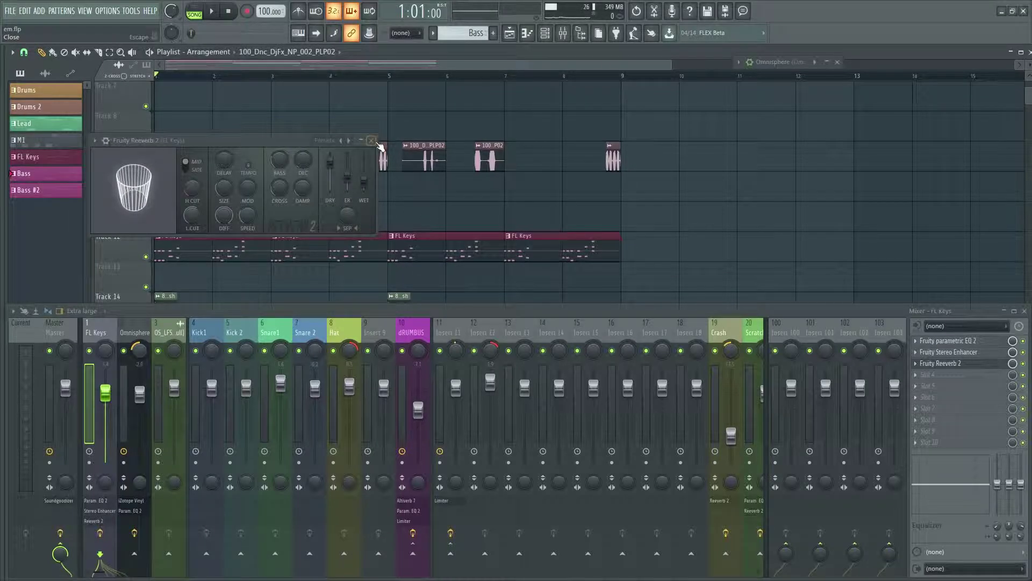
left_click(374, 141)
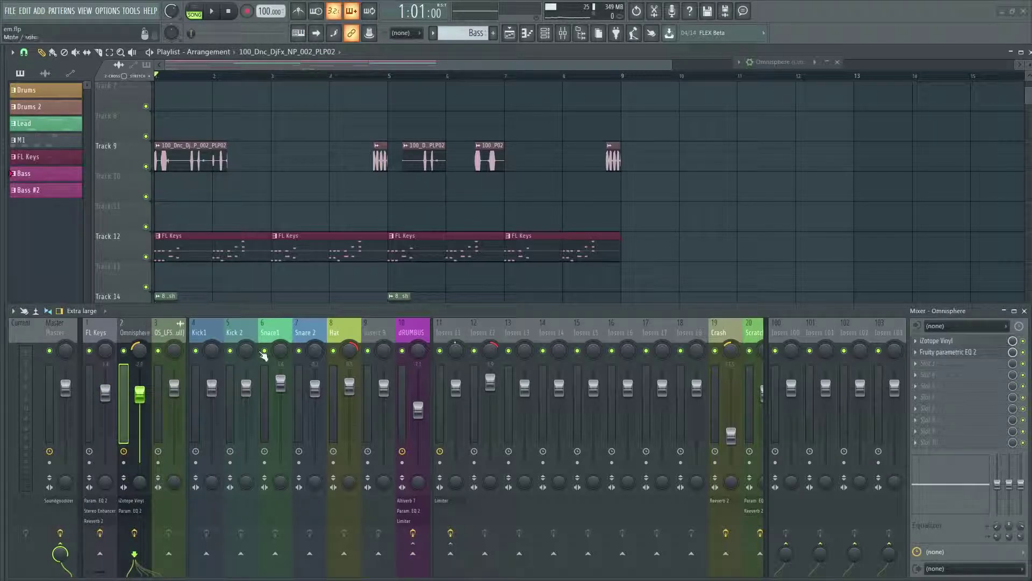
- Review iZotope Vinyl and the band 7 high shelf in Fruity parametric EQ 2 on the Omnisphere insert, and close both effects
left_click(961, 343)
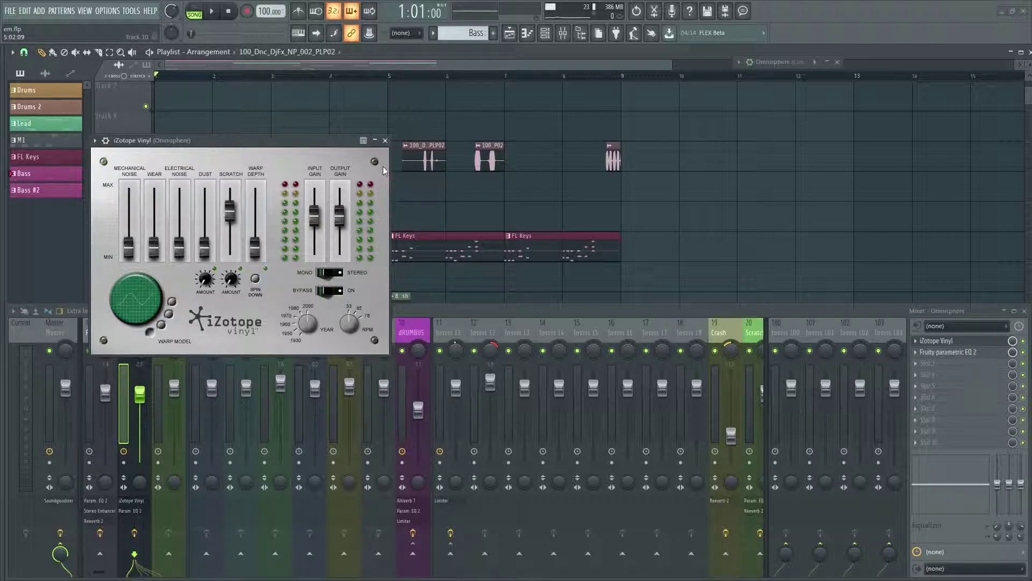
left_click(386, 141)
left_click(948, 352)
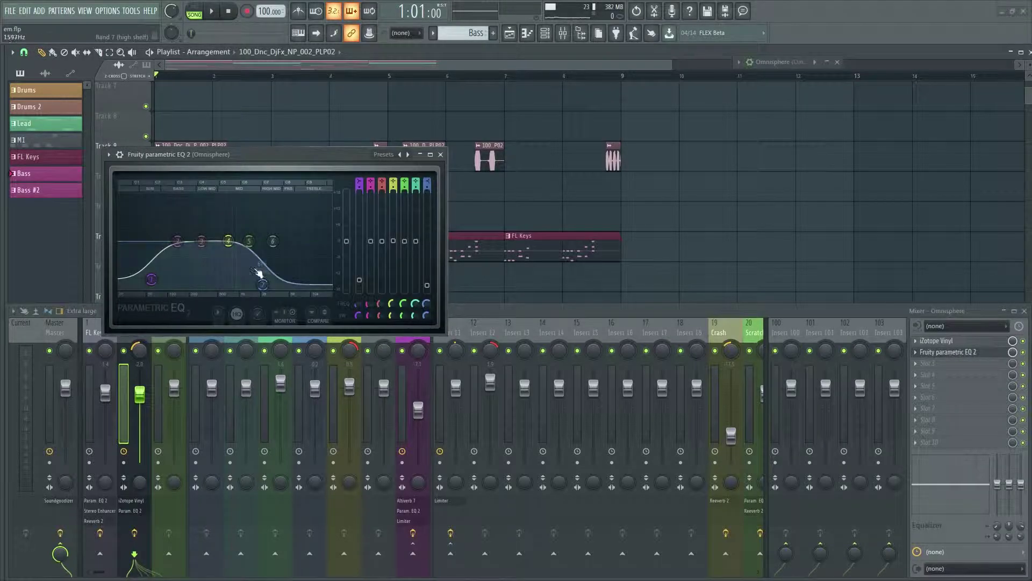
mouse_move(262, 291)
left_mouse_down()
mouse_move(175, 293)
mouse_move(263, 294)
left_mouse_up()
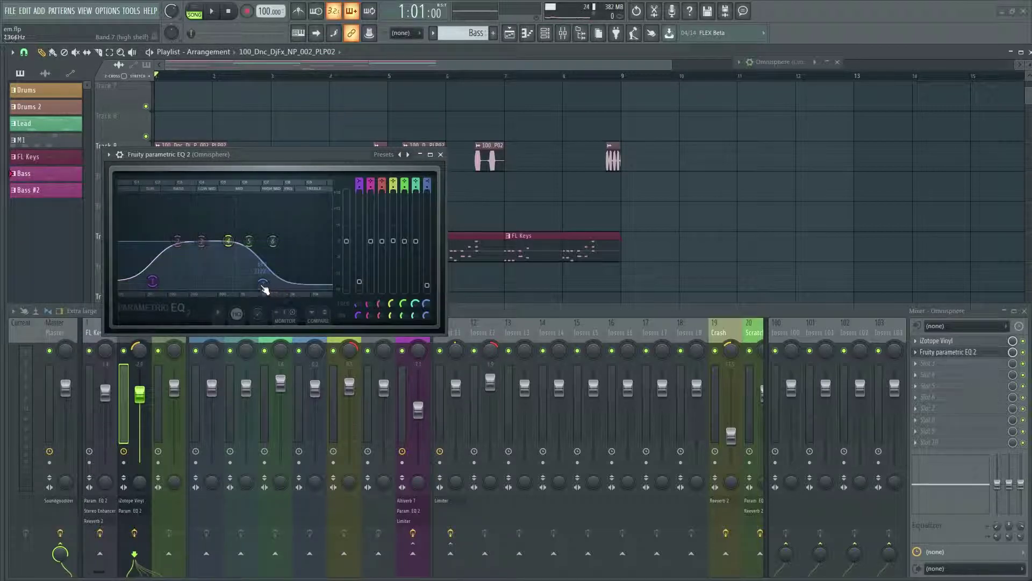
left_click(441, 154)
- Check the effect slots and routing of the OS_LFS drum loop, Kick1 and Kick 2 inserts one by one
left_click(172, 324)
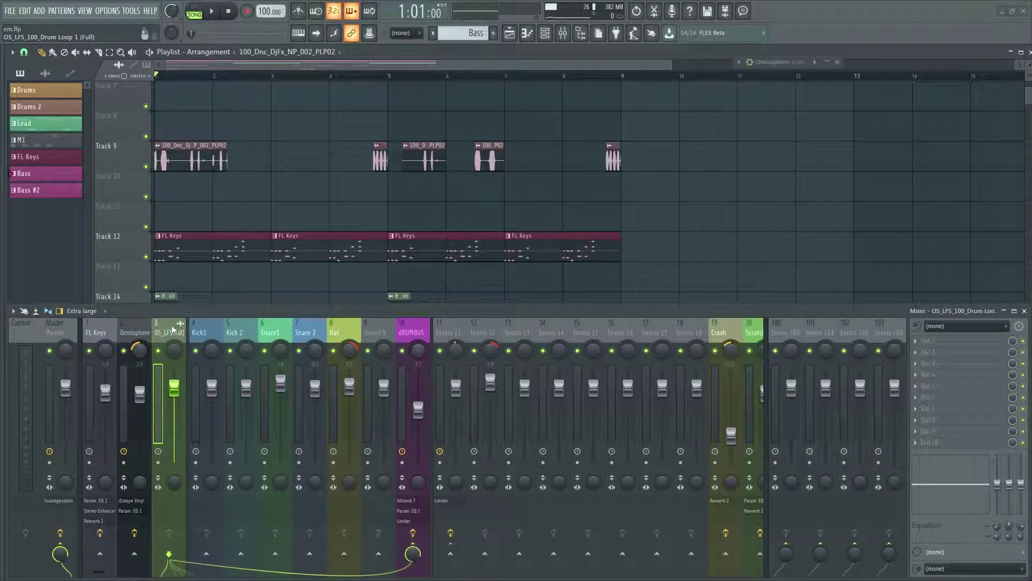
left_click(202, 330)
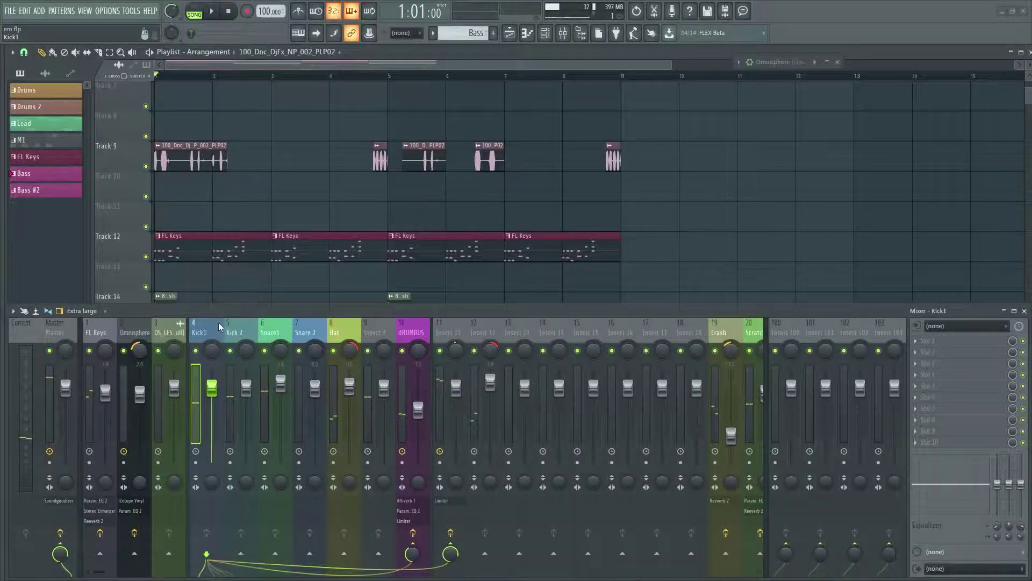
left_click(221, 329)
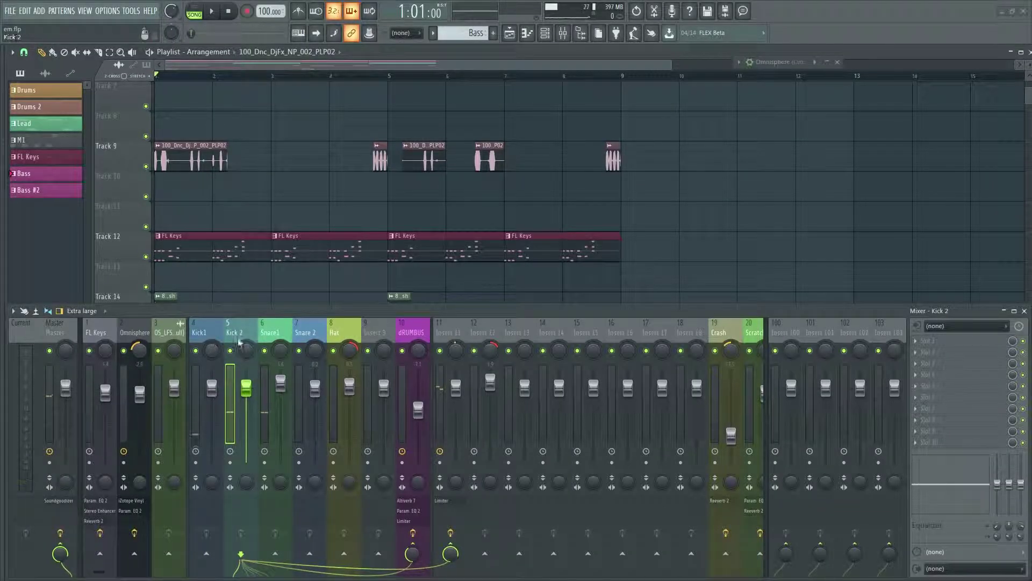
- Review the Fruity parametric EQ 2 and Fruity Limiter settings on the dRUMBUS insert and close both effects
left_click(397, 332)
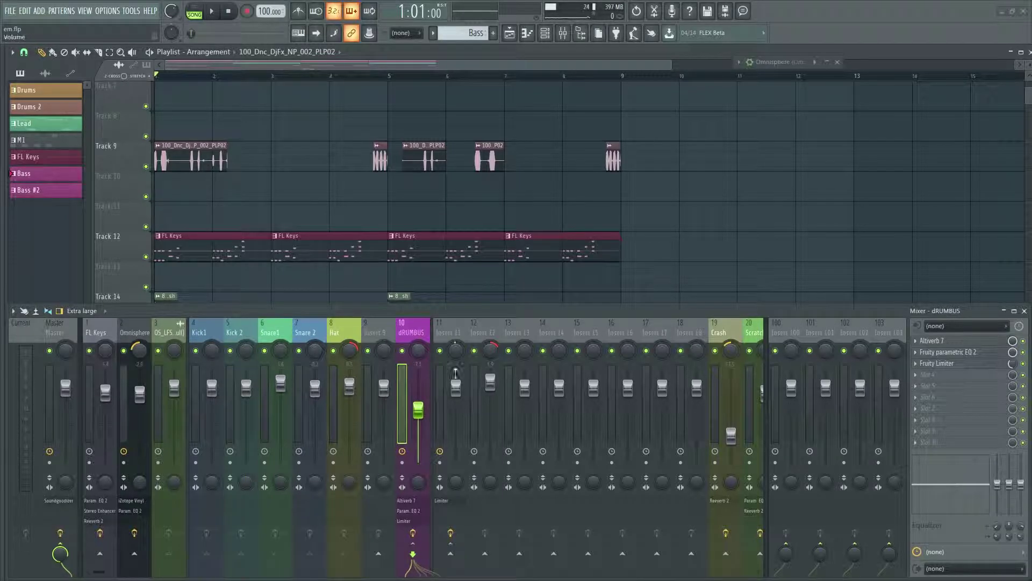
left_click(949, 353)
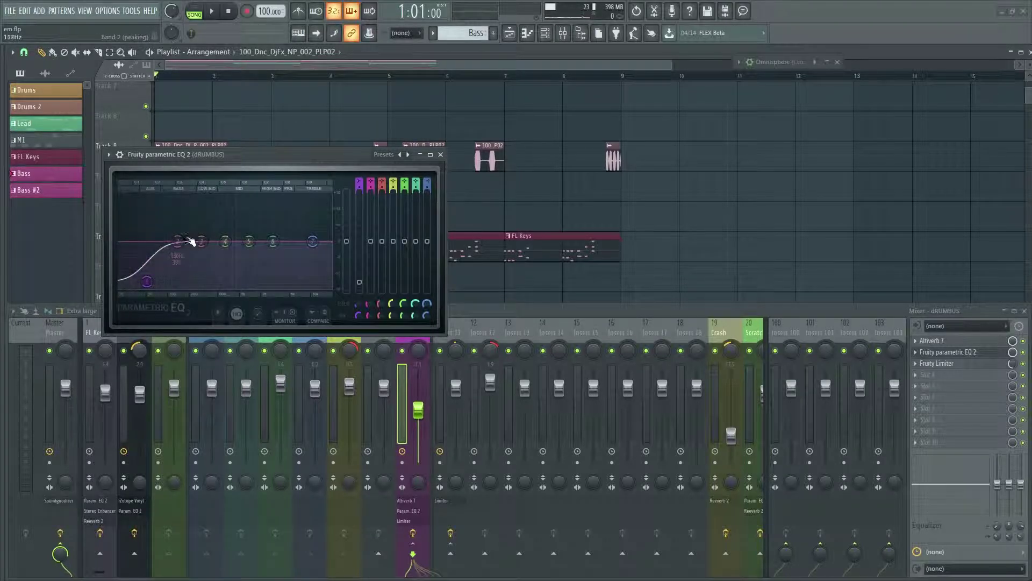
left_click(440, 154)
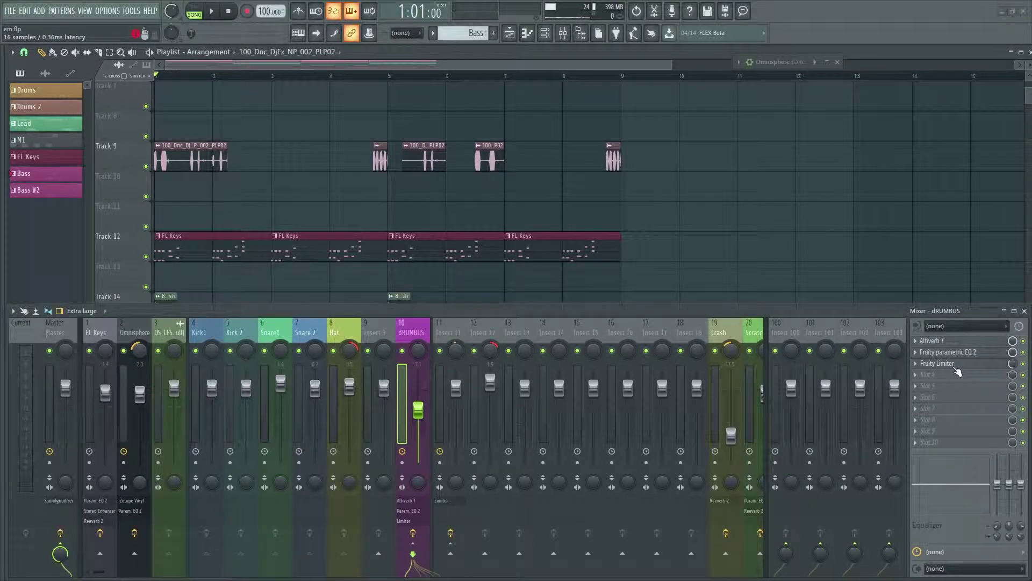
left_click(955, 366)
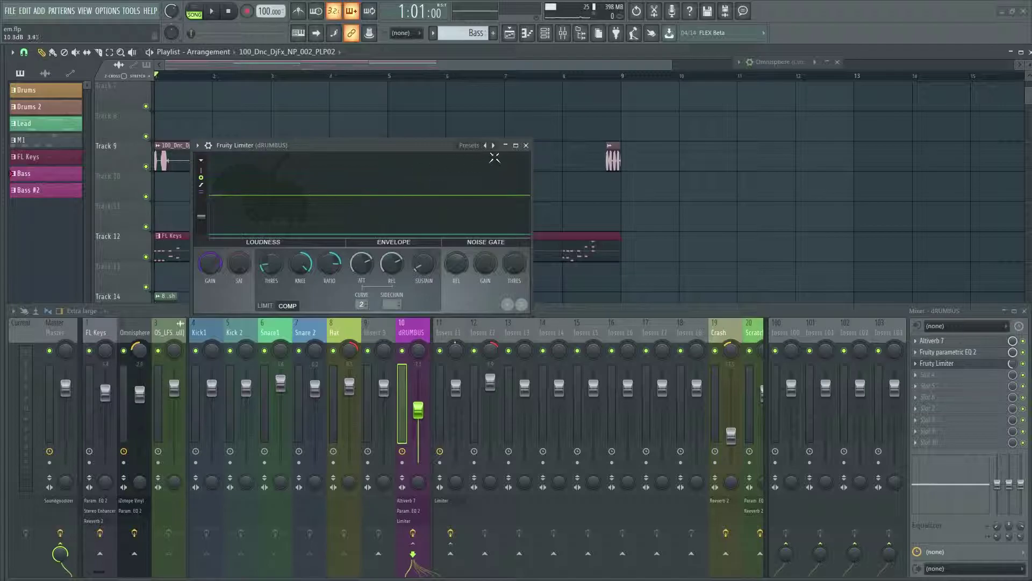
left_click(526, 146)
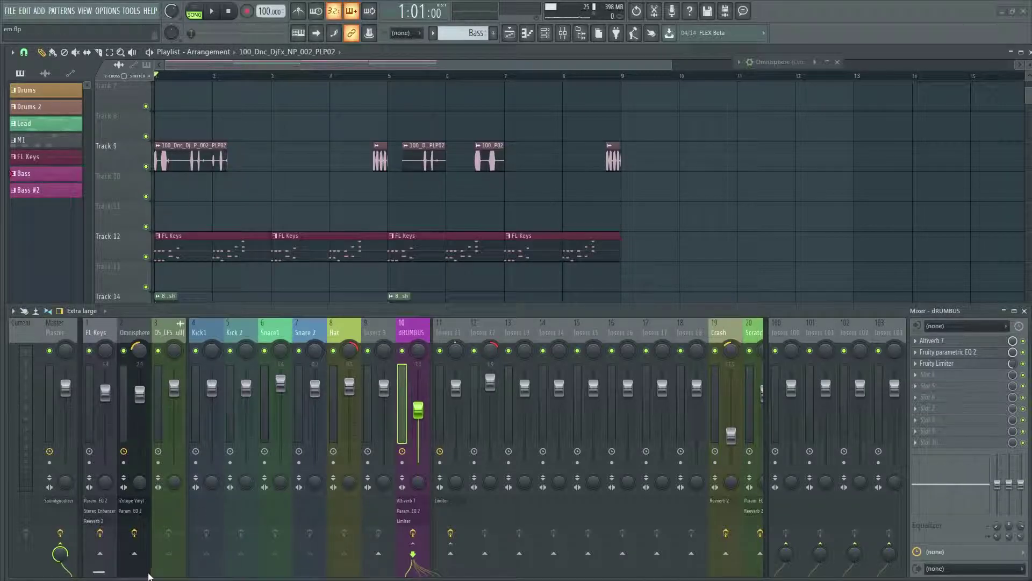
- Select the Scratch insert in the mixer, inspect its Fruity Reeverb 2 settings and close the reverb
left_click_drag(103, 575, 181, 572)
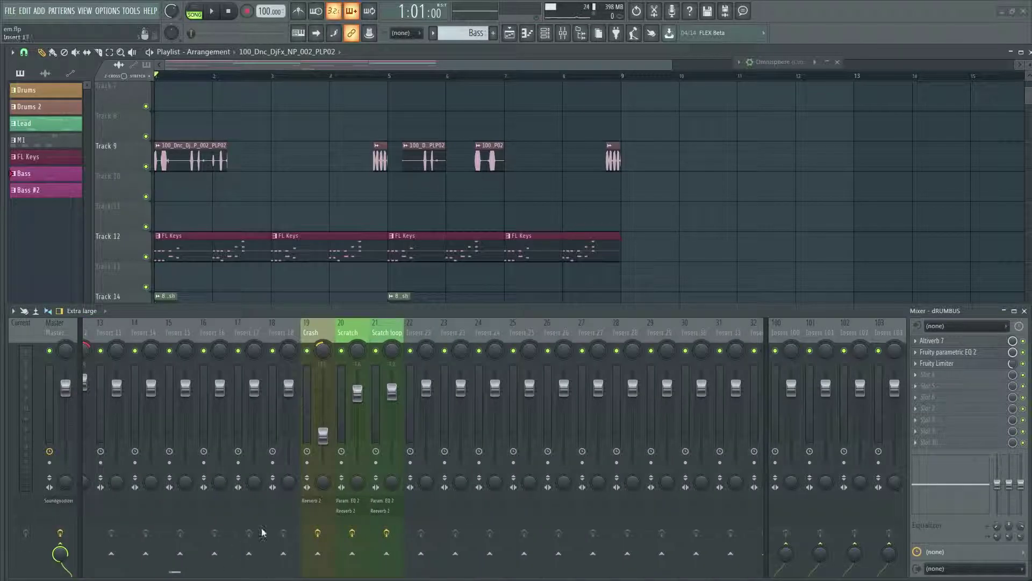
left_click(363, 337)
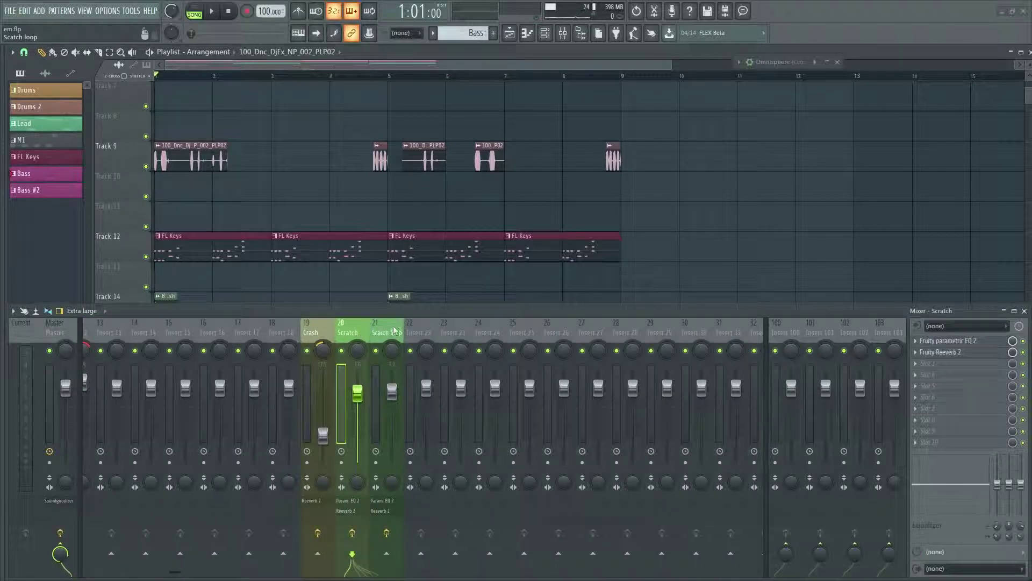
left_click(947, 351)
left_click(374, 81)
- Review Fruity parametric EQ 2 and Fruity Reeverb 2 on the Scatch loop insert and close both effects
key("Right")
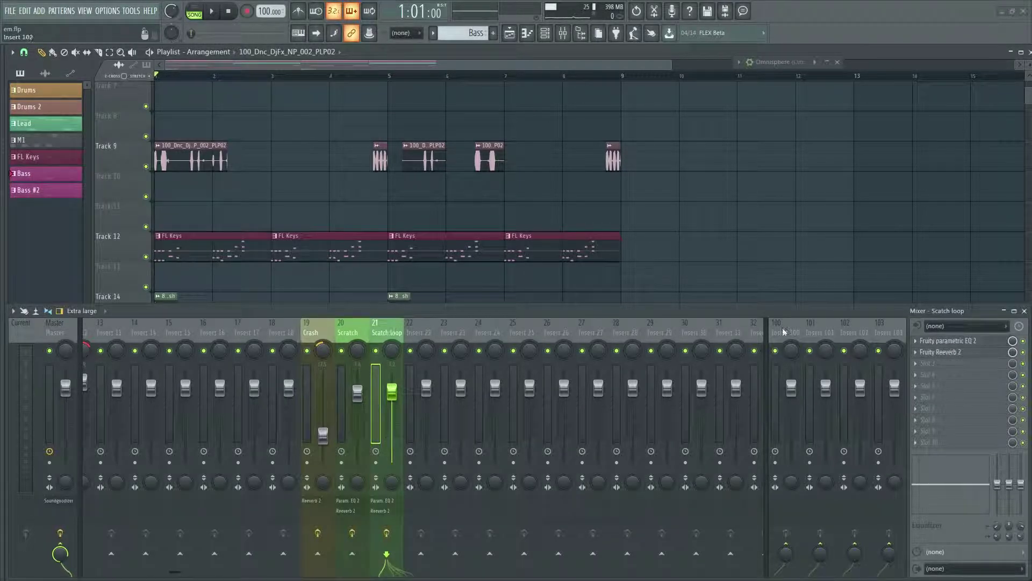
left_click(947, 342)
left_click(946, 341)
left_click(934, 353)
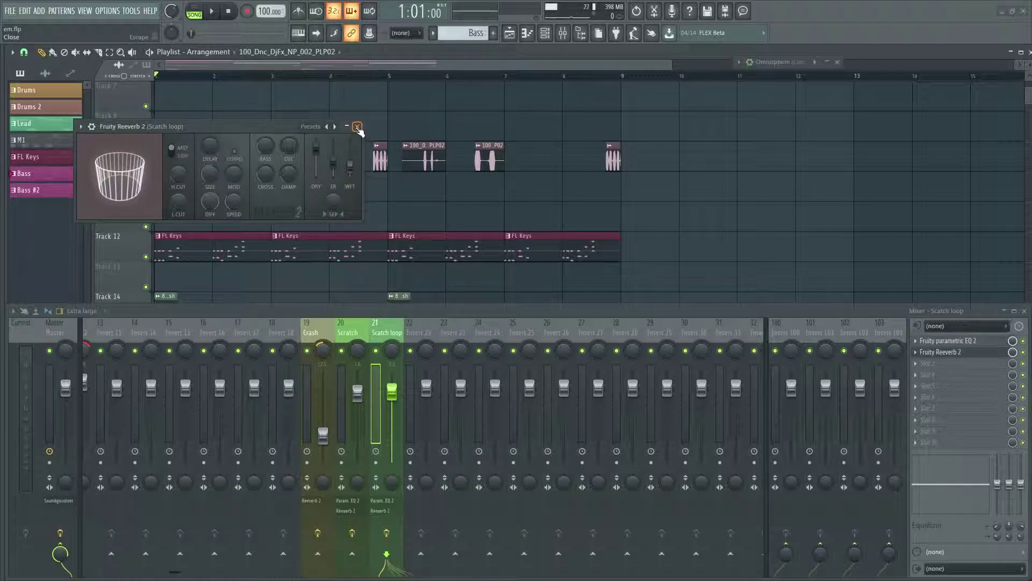
left_click(357, 126)
- Look over the playlist arrangement and play the full song from the start
left_click_drag(164, 575, 115, 574)
scroll(468, 194, "down", 4)
scroll(267, 291, "up", 5)
scroll(267, 291, "up", 8)
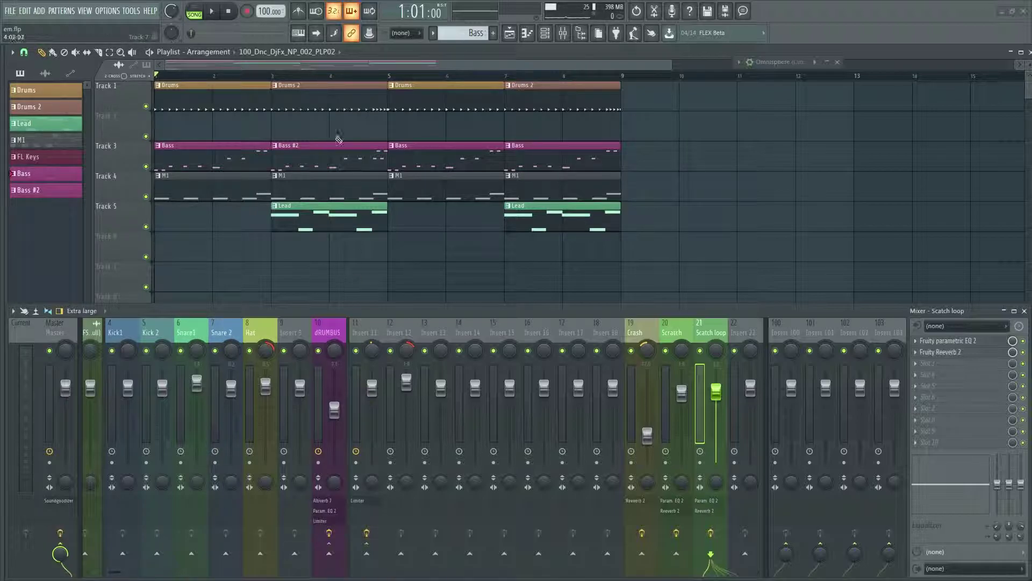
left_click(214, 14)
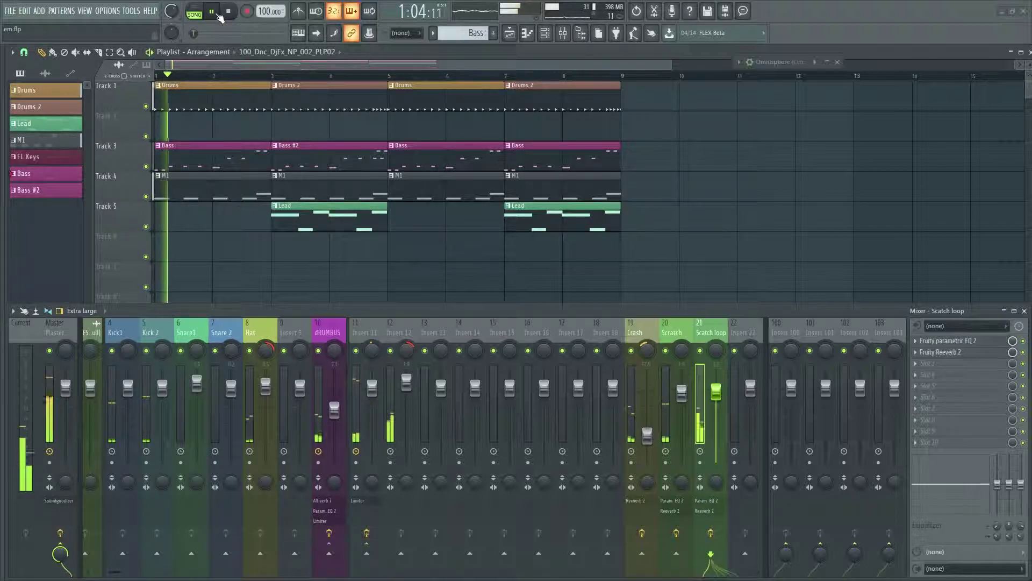